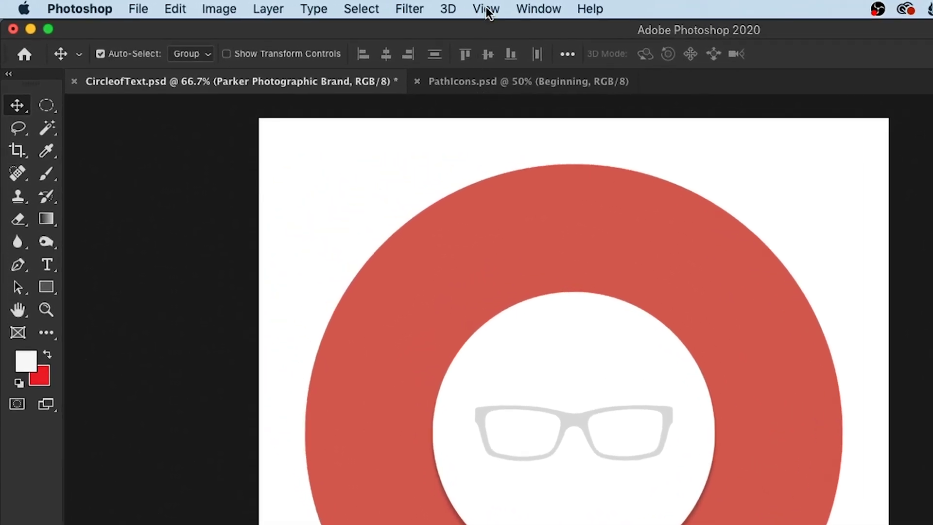
- Show the rulers along the edges of the CircleofText.psd document
click(486, 9)
click(528, 388)
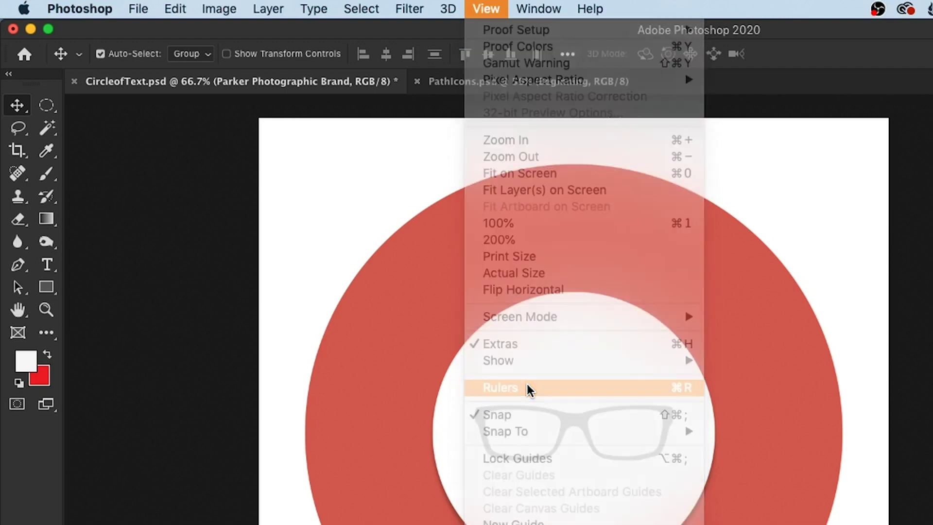
click(487, 9)
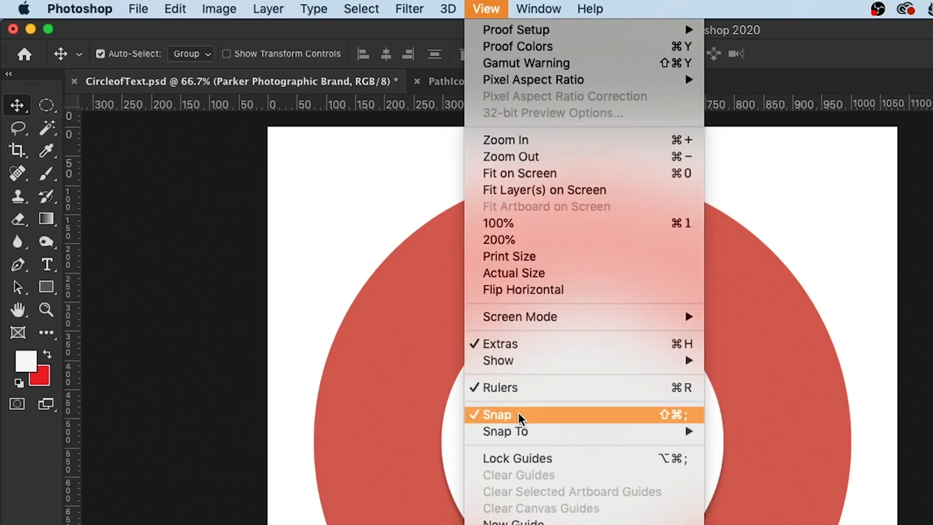
click(436, 104)
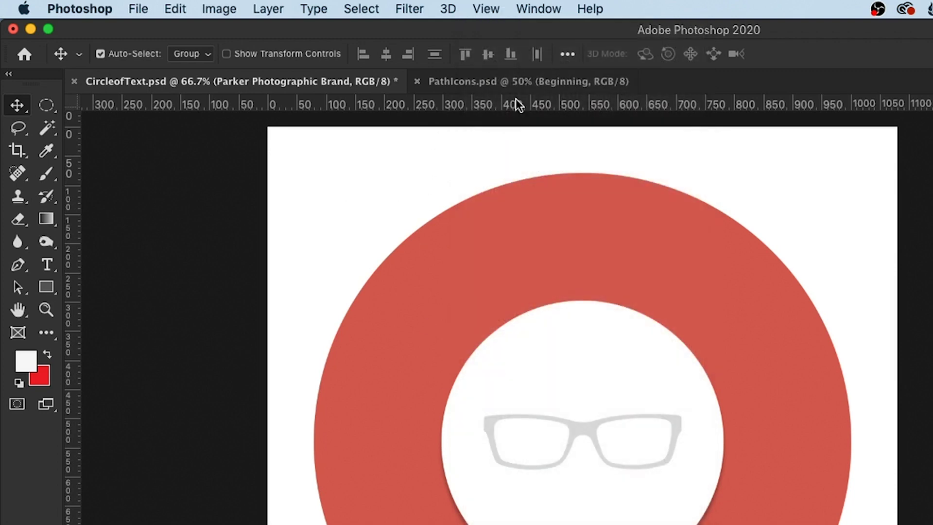
- Try placing a horizontal and a vertical guide by eye from the rulers through the circle's centre, and undo both
drag(519, 104, 523, 441)
drag(73, 402, 581, 378)
key(super+z)
key(super+z)
- Create a new horizontal guide at the 50% position of the canvas
click(486, 9)
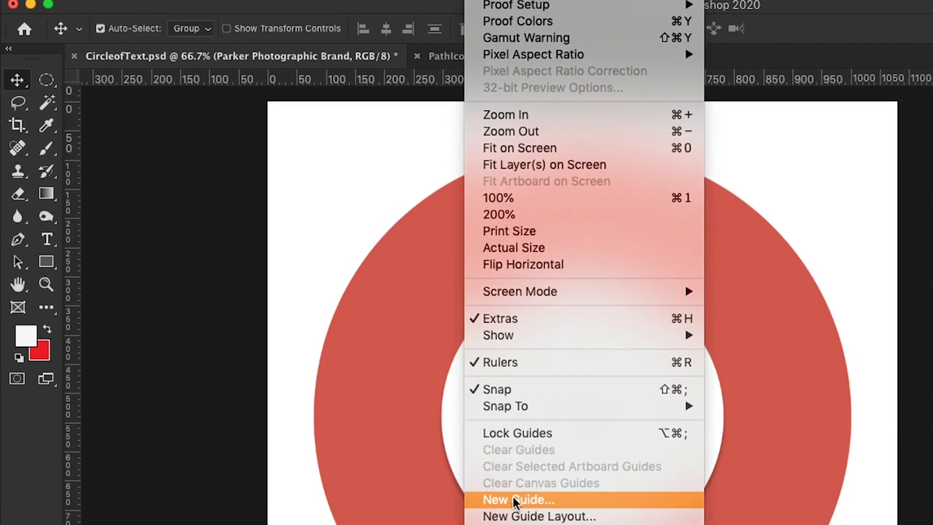
click(531, 501)
text(5)
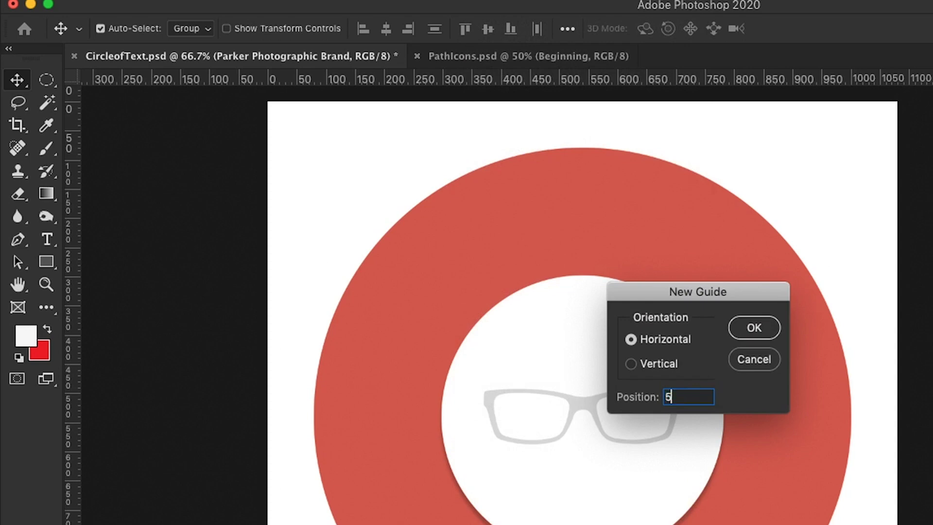
text(0%)
click(770, 331)
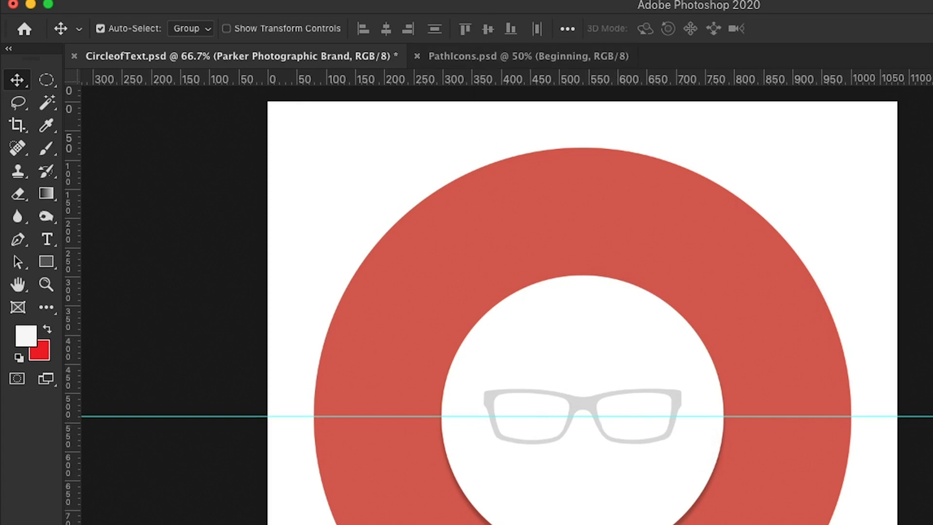
- Create a new vertical guide at the 50% position of the canvas
click(479, 0)
click(544, 498)
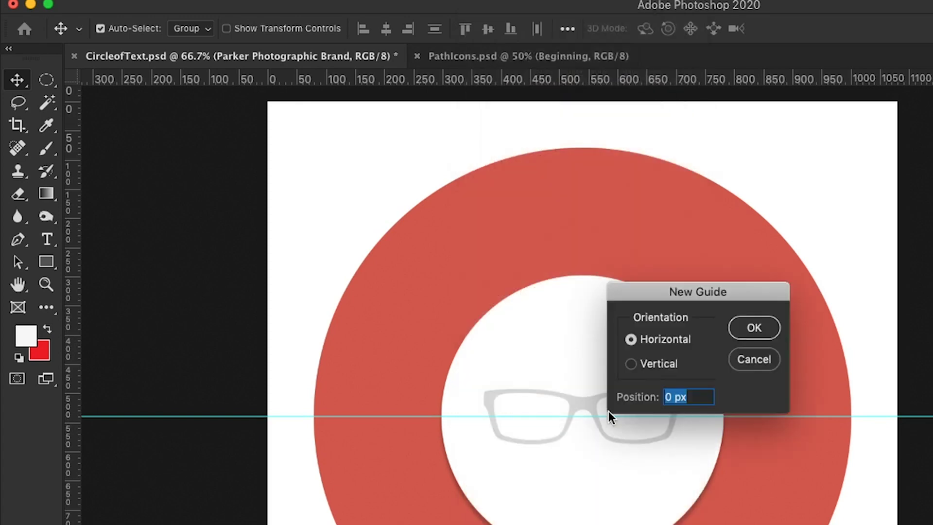
click(646, 365)
text(50%)
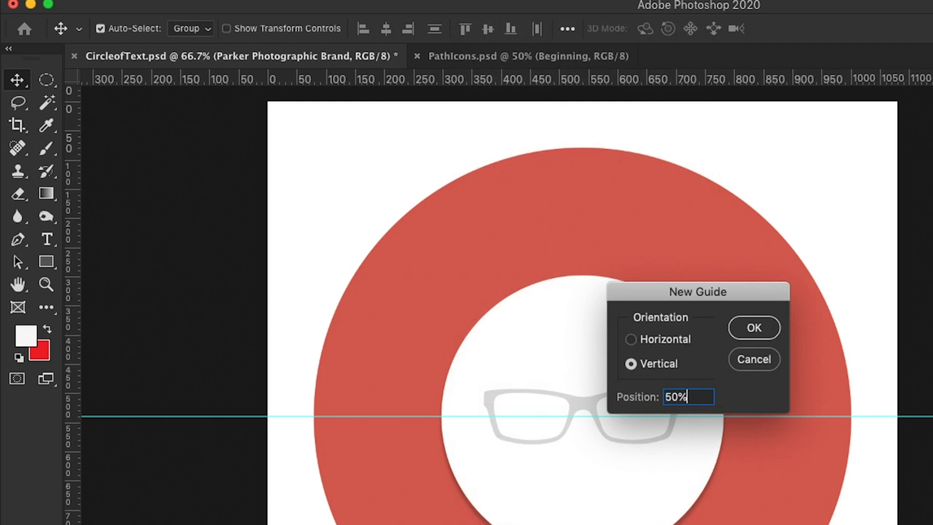
key(Return)
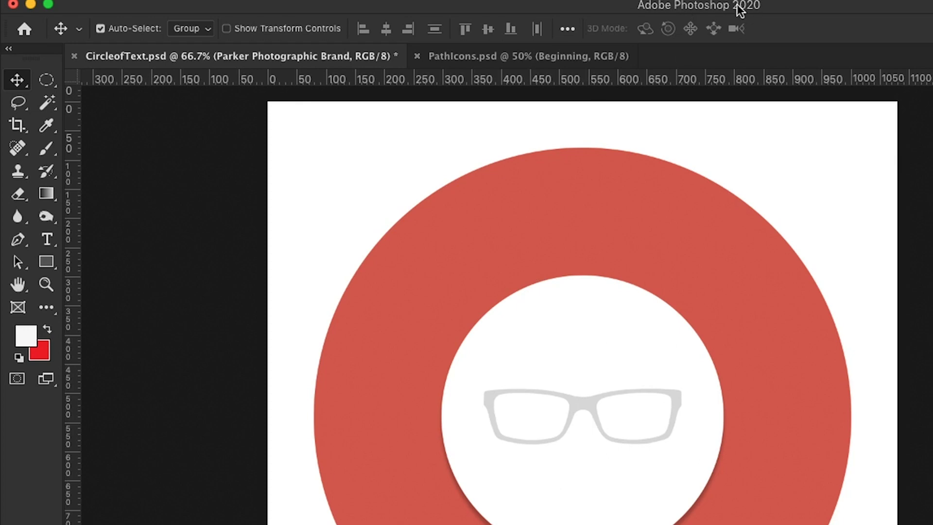
- Create a guide layout with 2 columns and 2 rows, leaving both gutter values empty
click(492, 7)
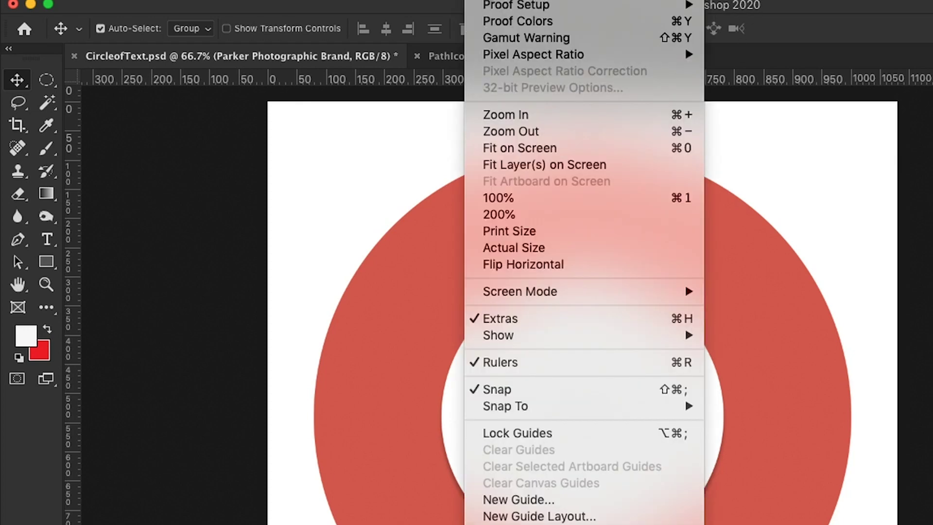
click(538, 517)
double_click(678, 399)
text(2)
click(770, 379)
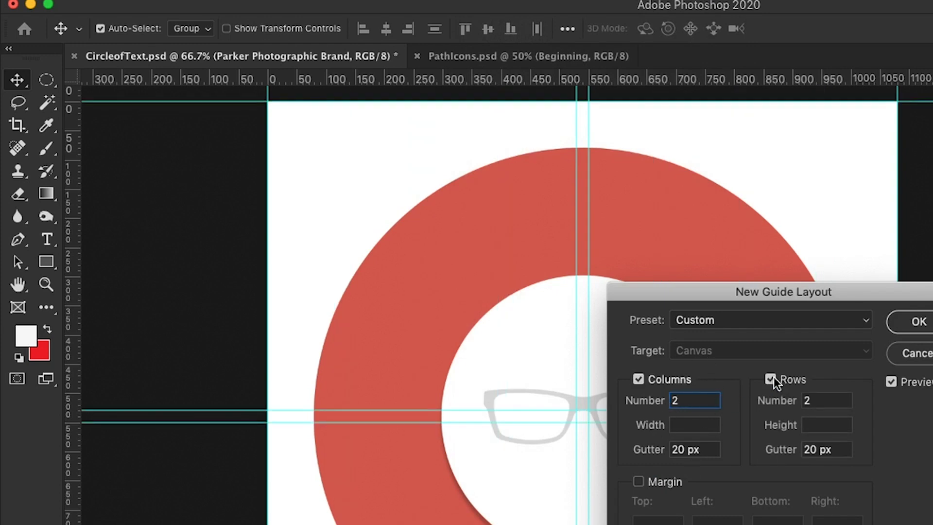
double_click(819, 400)
drag(837, 447, 795, 446)
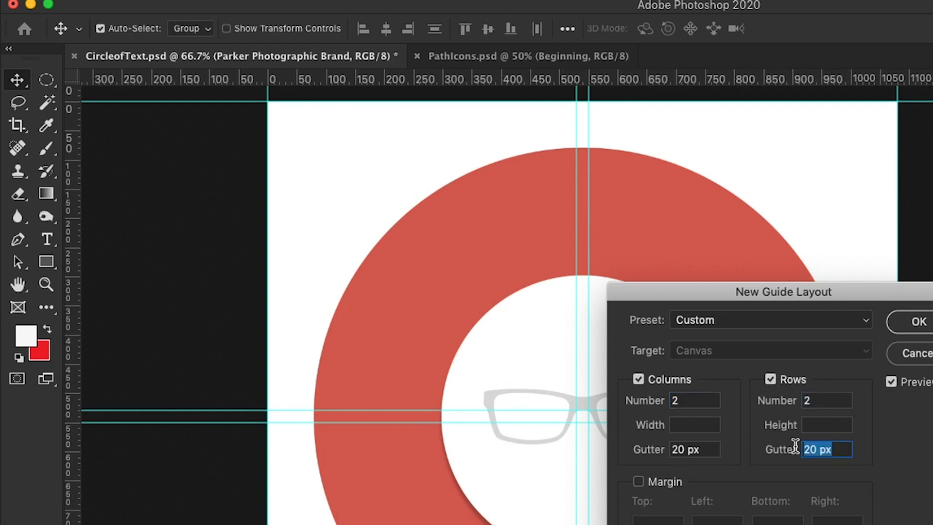
key(BackSpace)
drag(708, 448, 658, 445)
key(BackSpace)
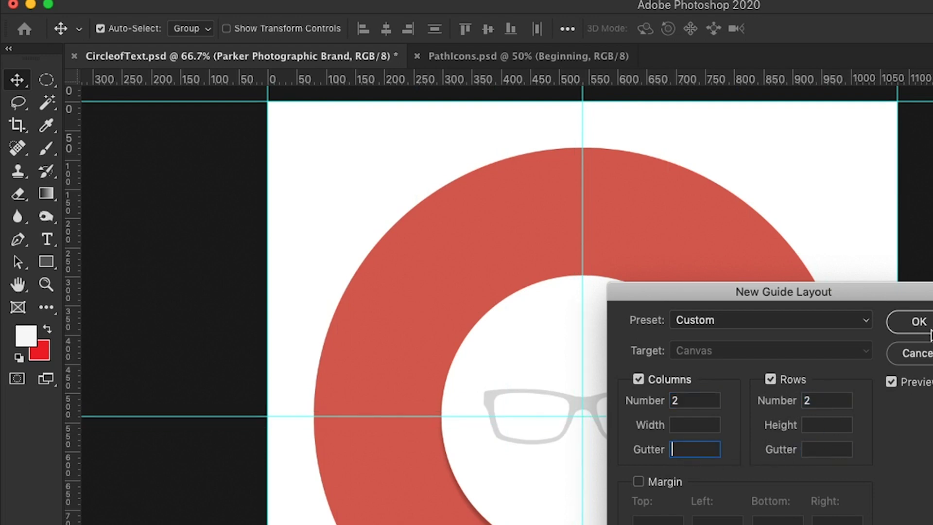
click(929, 328)
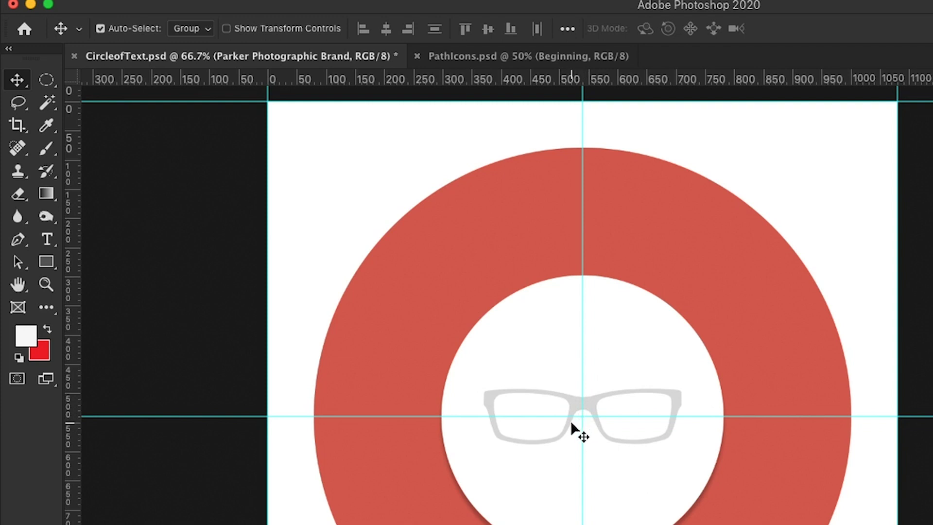
- With the Ellipse tool in Path mode, draw a circular path about 606 px in diameter centred on the guide intersection
click(48, 262)
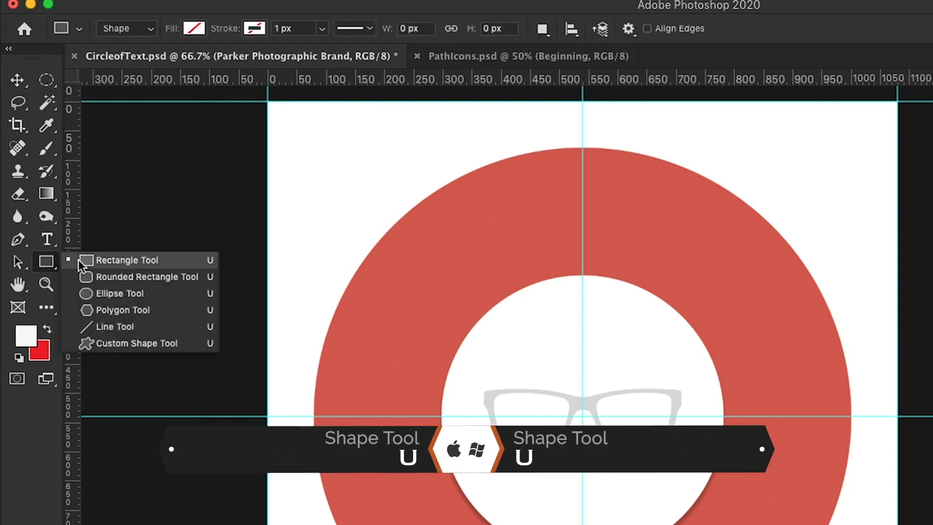
click(109, 294)
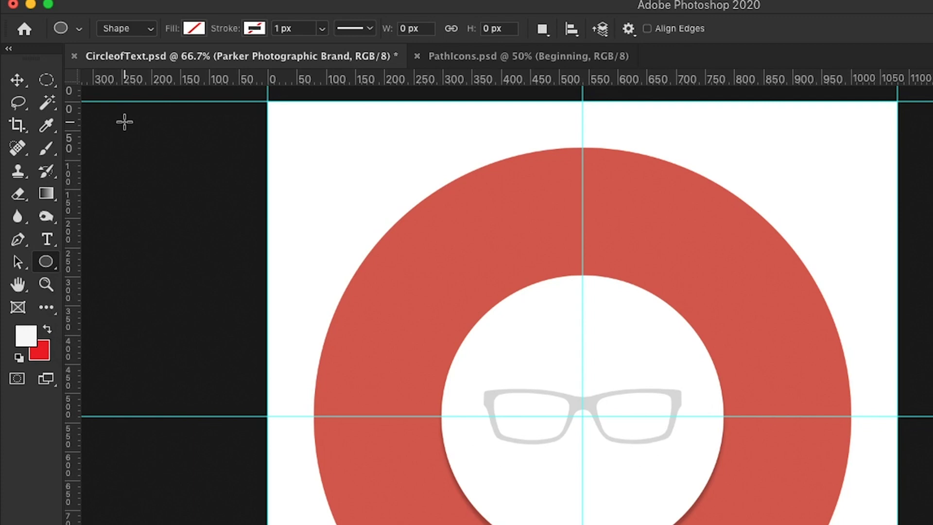
click(120, 31)
click(118, 39)
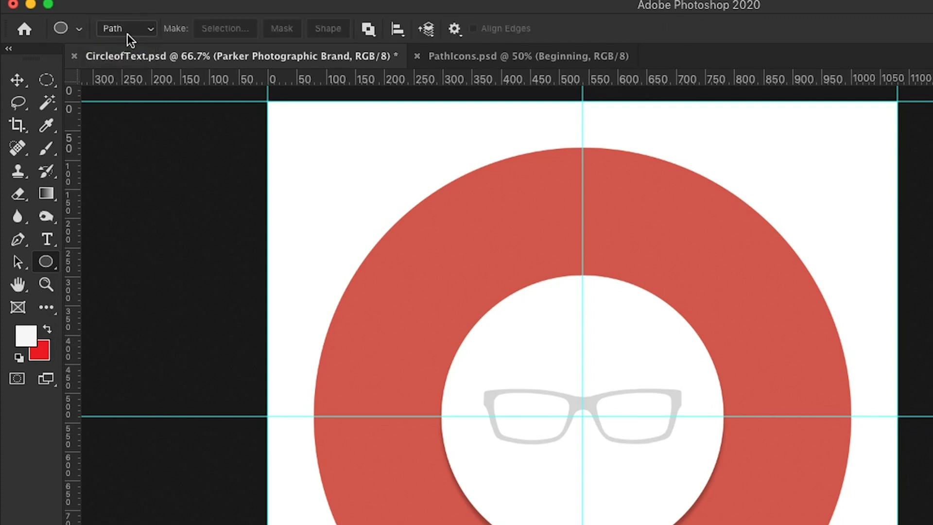
drag(582, 416, 741, 521)
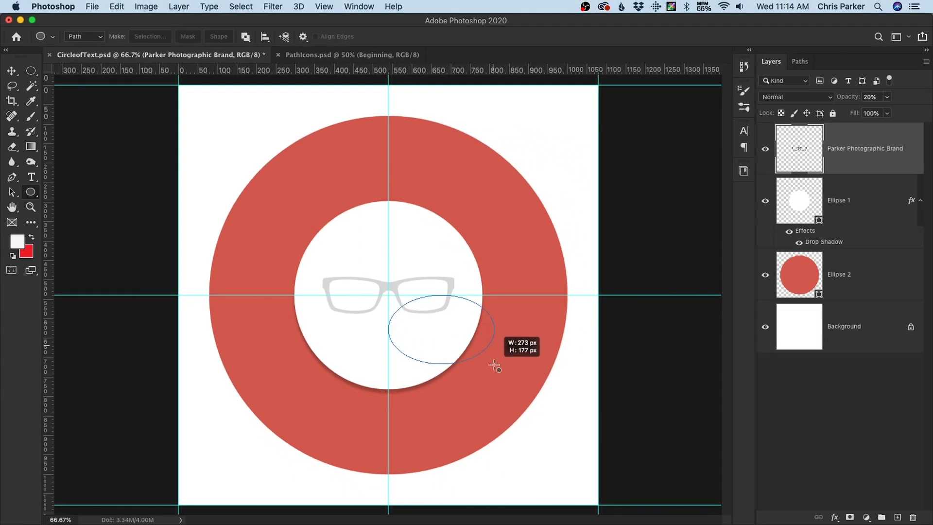
drag(494, 365, 447, 331)
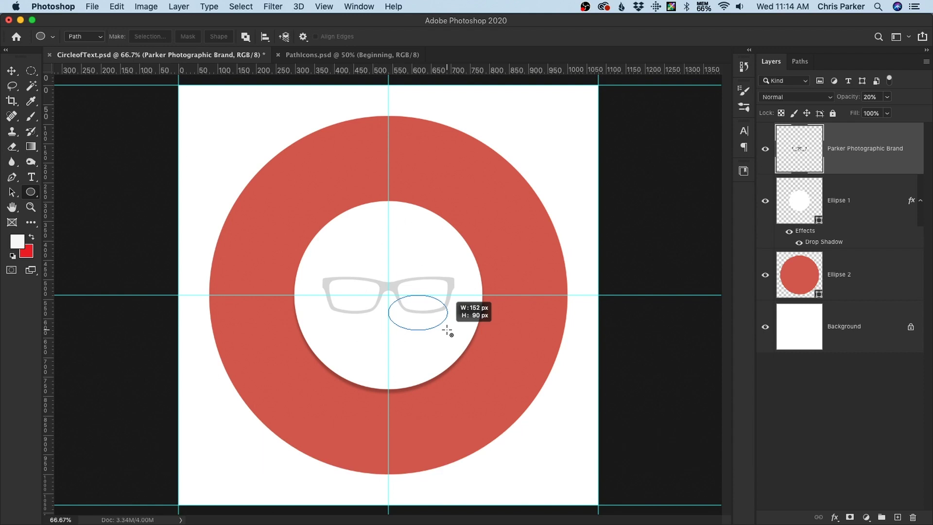
drag(447, 330, 456, 361)
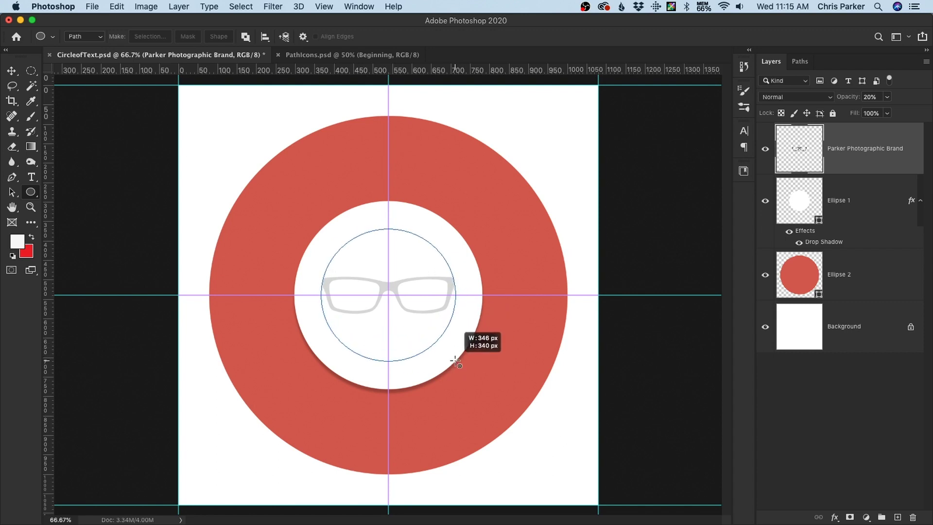
drag(456, 361, 456, 362)
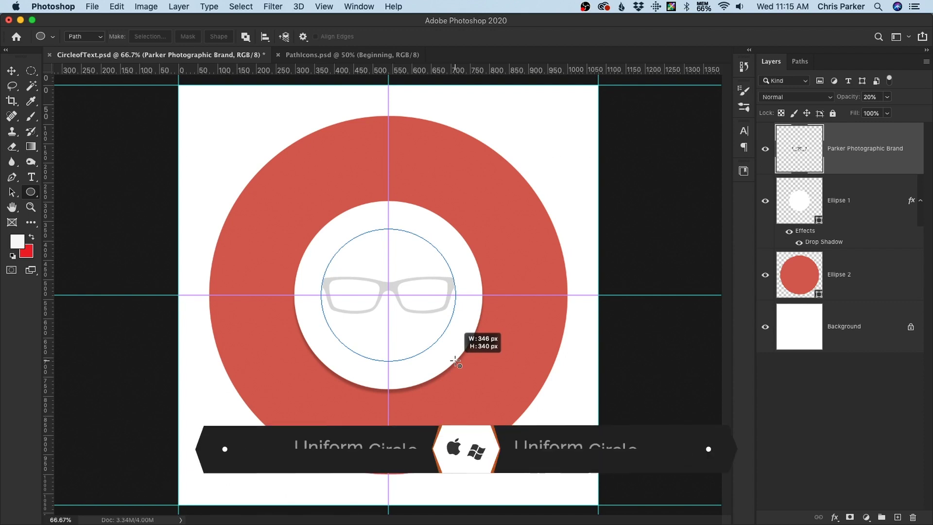
drag(456, 361, 617, 413)
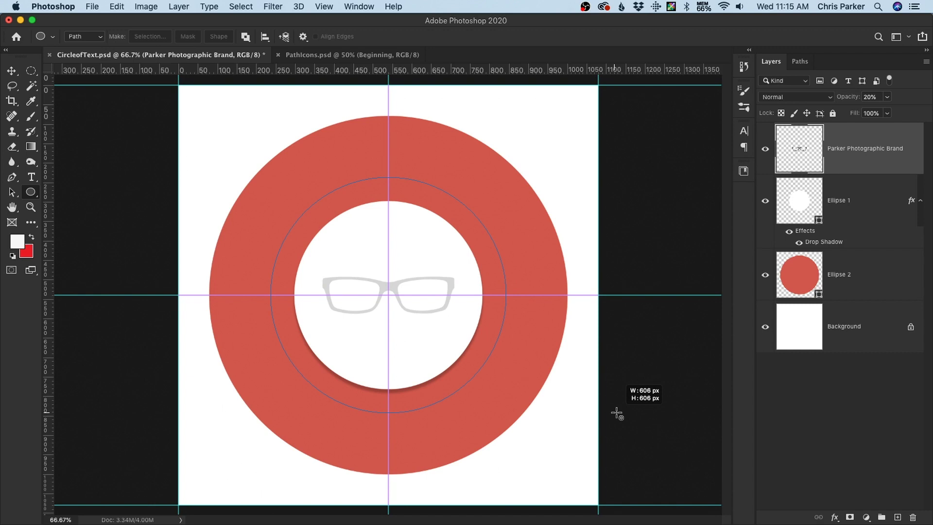
drag(617, 413, 616, 413)
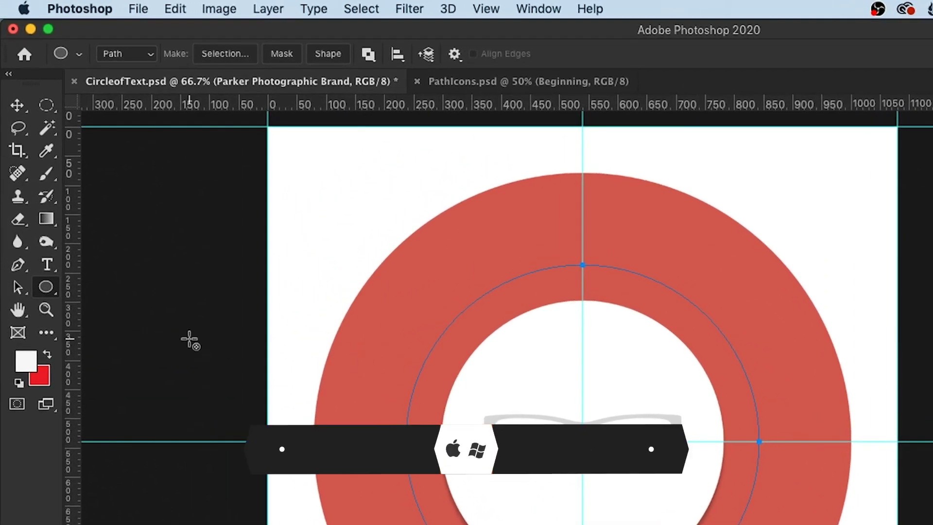
- Add placeholder type along the circular path with the Type tool, starting just above its left anchor point, and test selecting its words
click(49, 269)
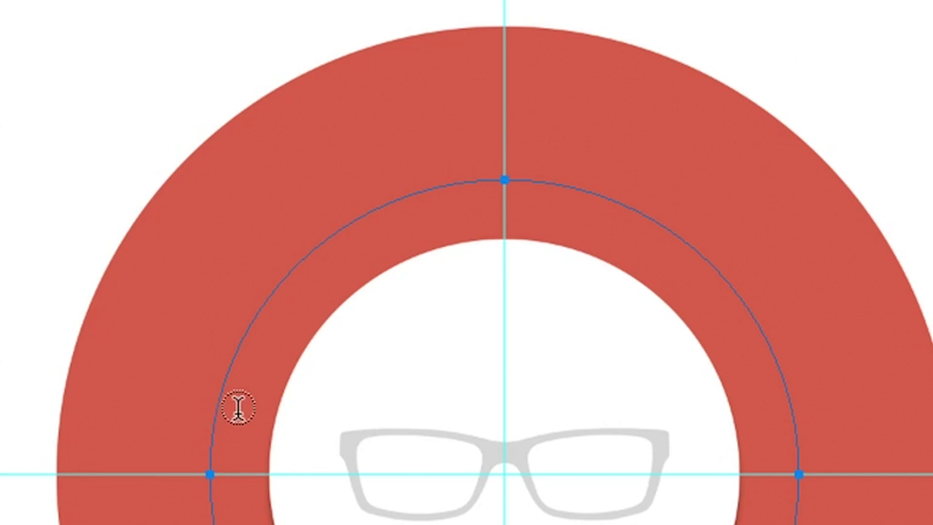
click(221, 388)
click(221, 388)
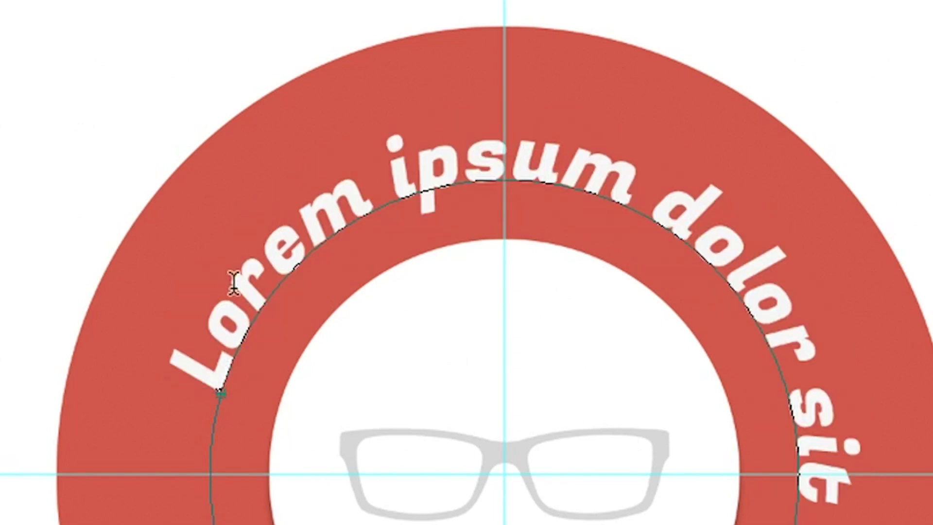
drag(211, 382, 620, 153)
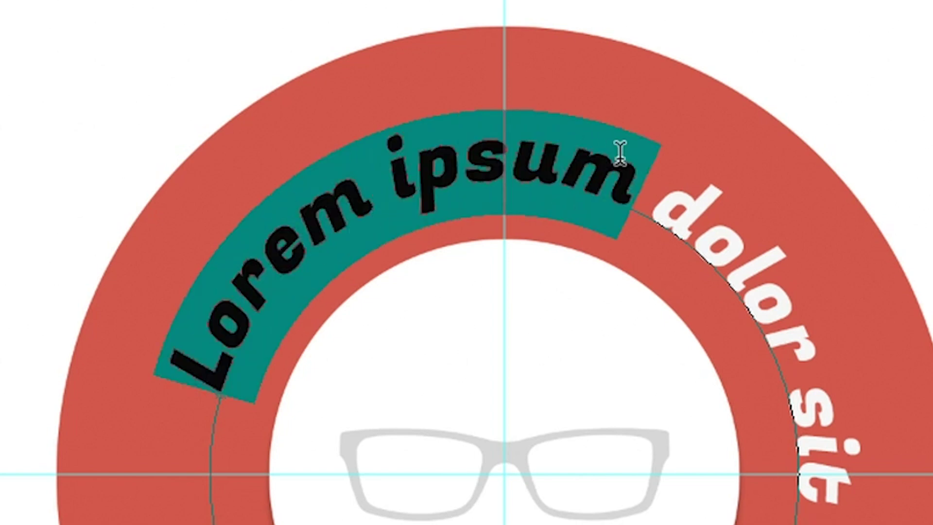
click(414, 200)
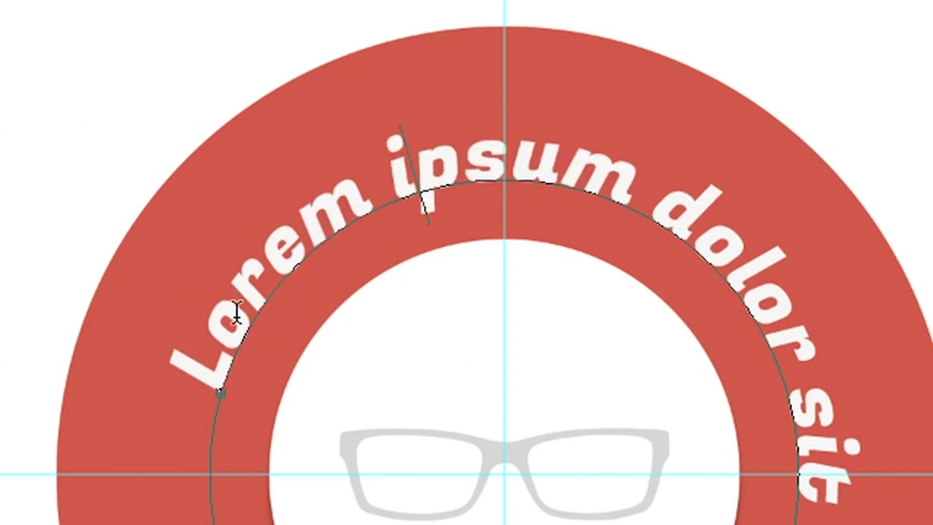
click(226, 346)
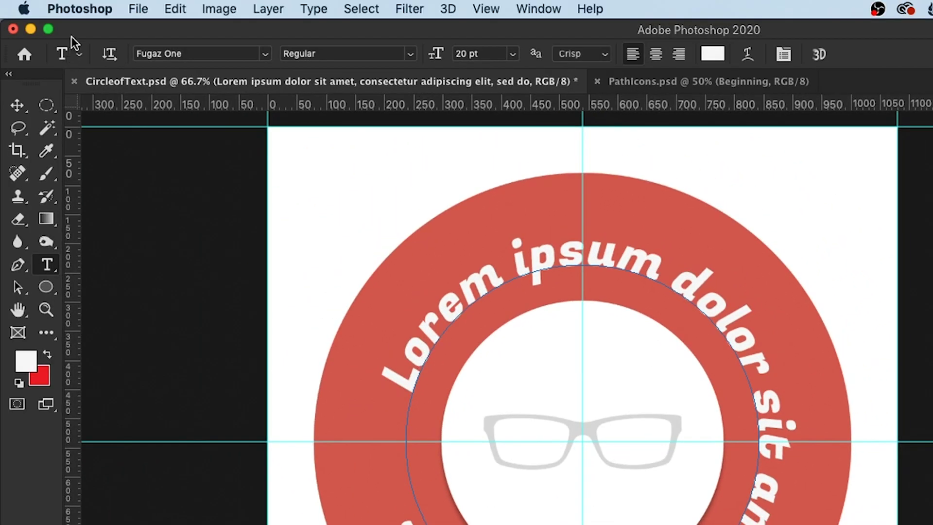
- Open the Type section of the program's preferences
click(97, 9)
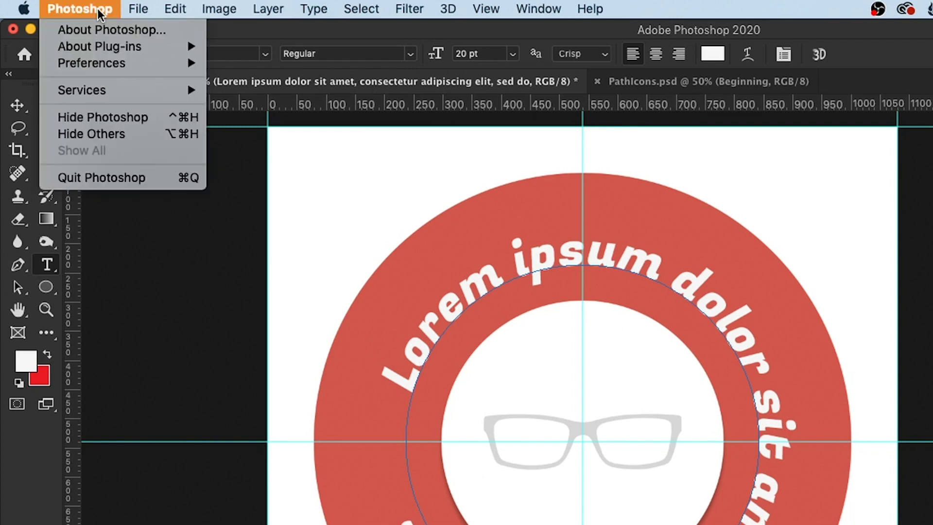
mouse_move(132, 8)
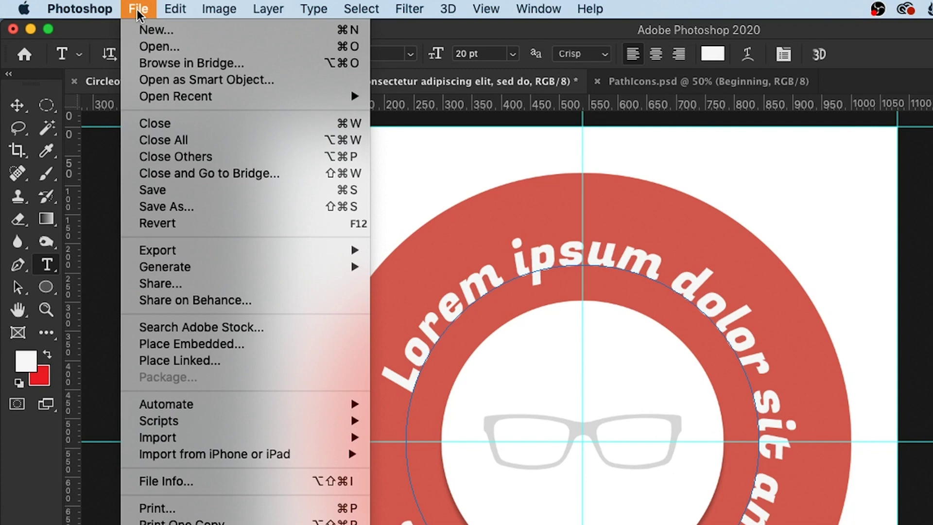
mouse_move(106, 64)
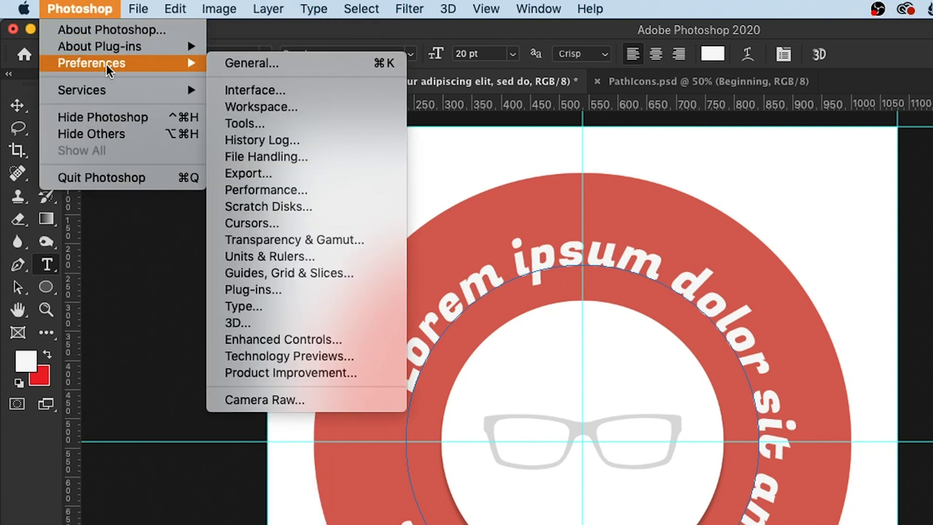
click(270, 305)
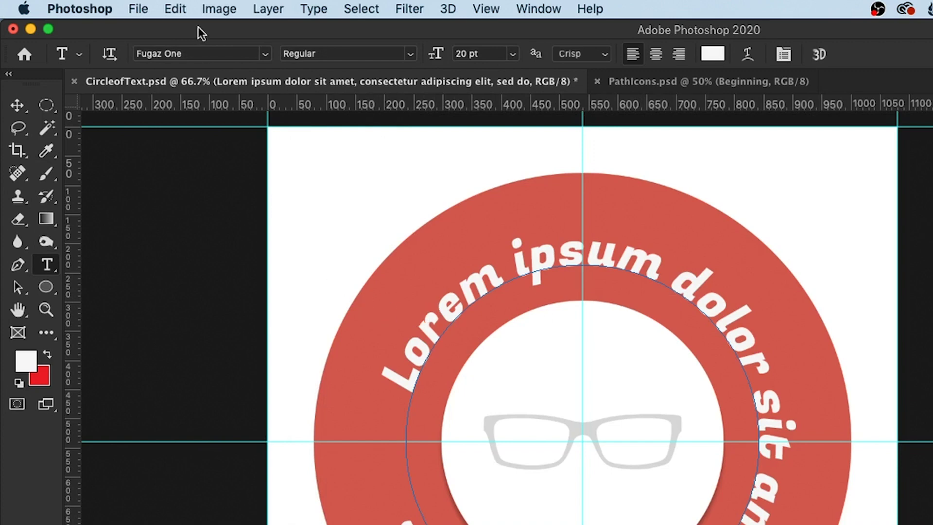
- Undo the placeholder type layer and start a new text entry on the circular path, just above its left anchor point
click(175, 9)
click(183, 29)
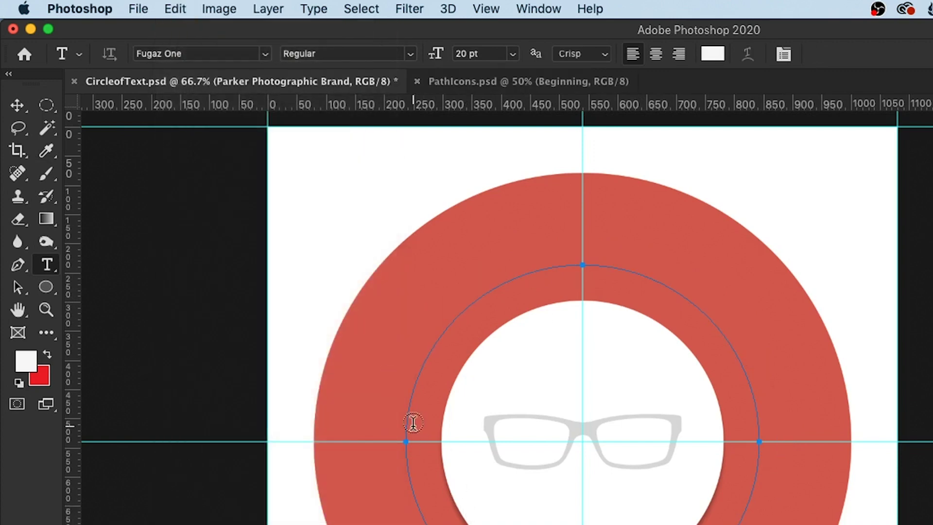
click(410, 397)
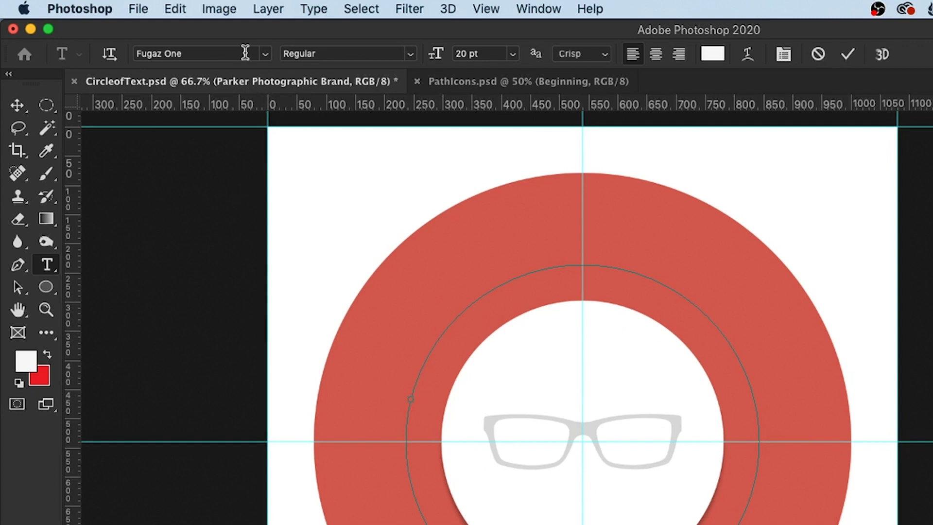
- Keep the path text's font as Fugaz One at 20 pt and accept f7f7f7 as its colour
click(268, 54)
click(267, 54)
click(513, 54)
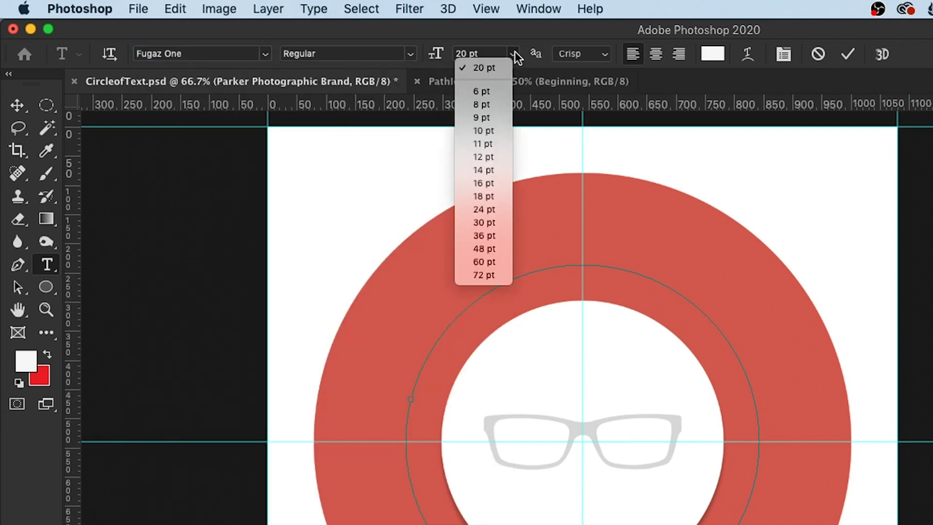
click(482, 67)
click(704, 54)
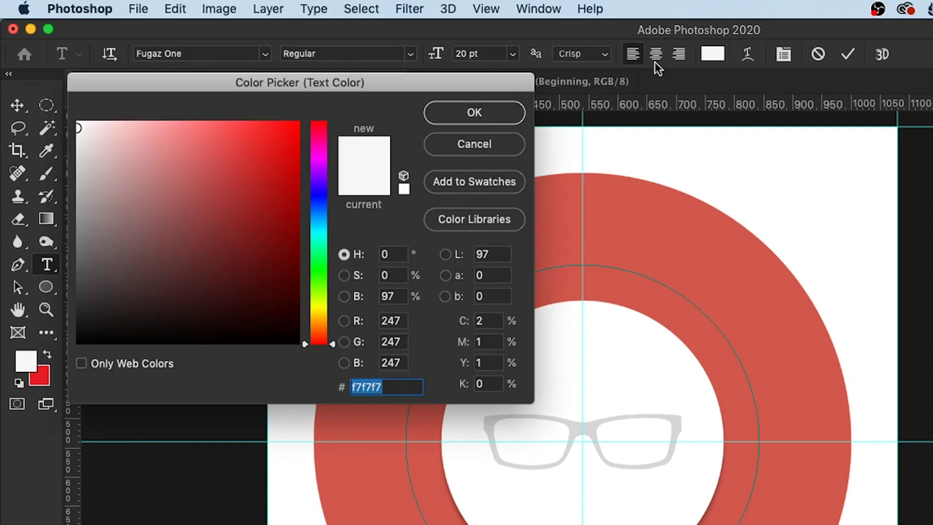
click(385, 389)
click(467, 111)
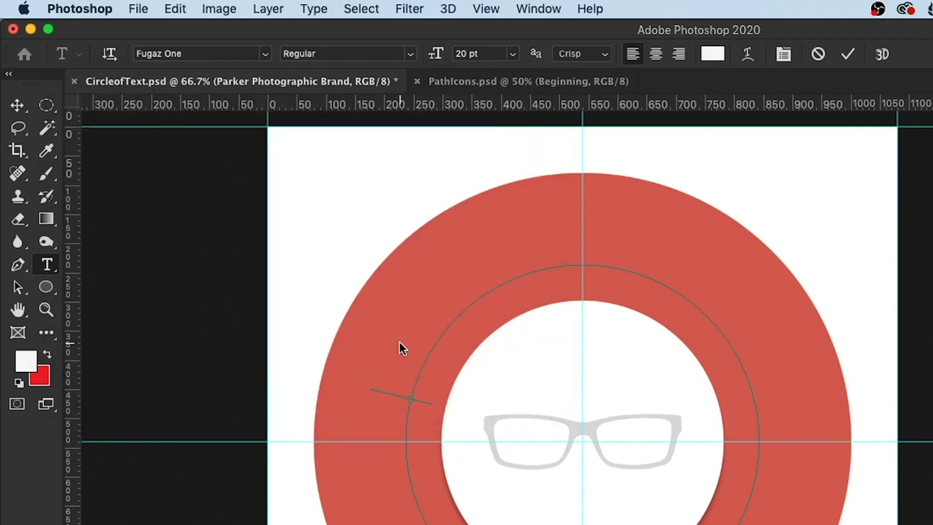
- Enter "Parker Photographics Youtuve Vids" along the circular path and commit the text
text(Parker Photographic)
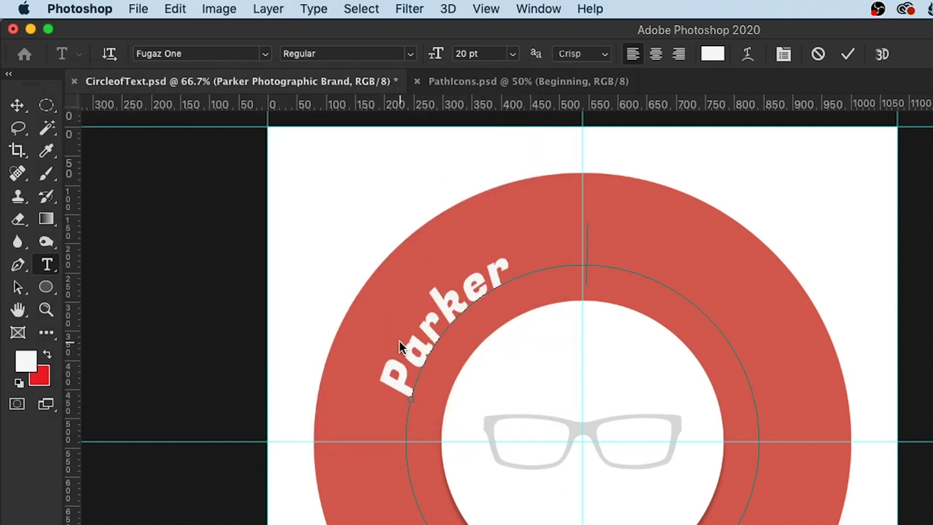
text(s Youtube)
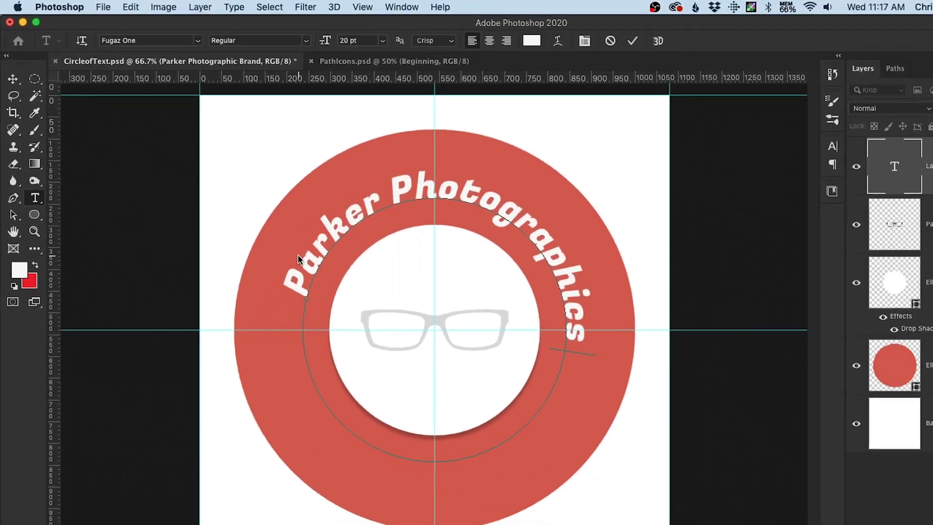
text( Vids)
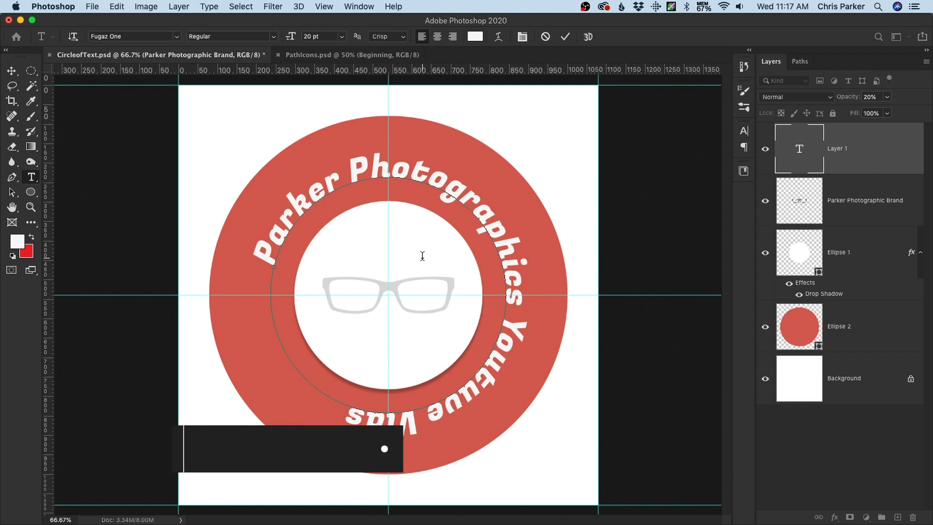
key(super+Return)
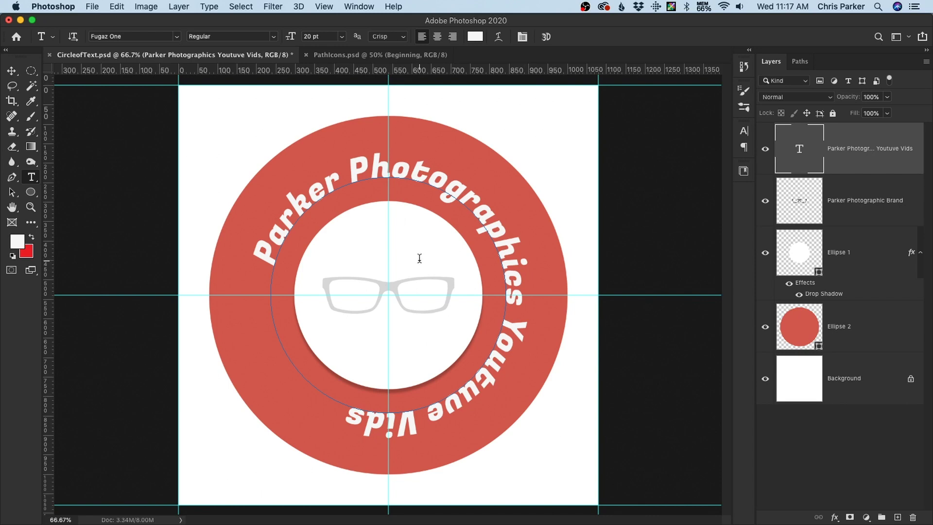
- Rotate the text's circular path counterclockwise about its centre with Free Transform Path so the lettering arches over the glasses
click(117, 6)
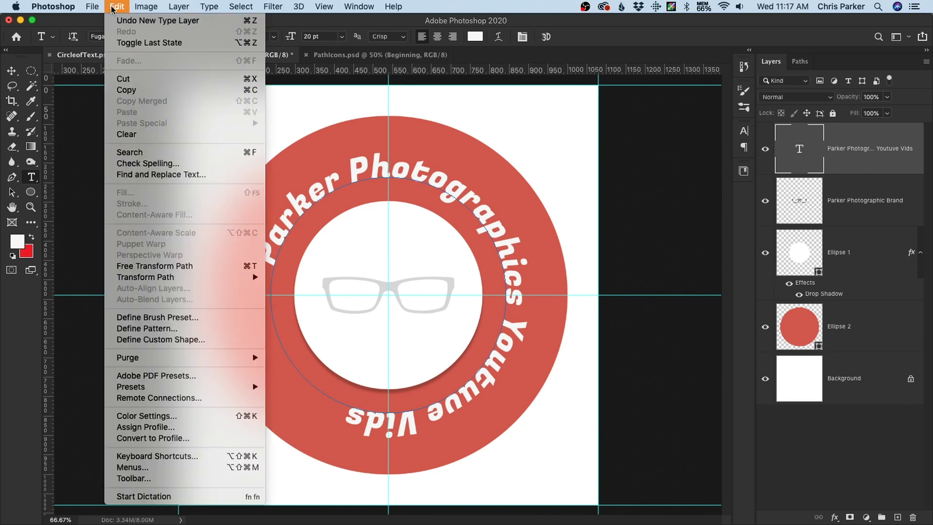
click(251, 266)
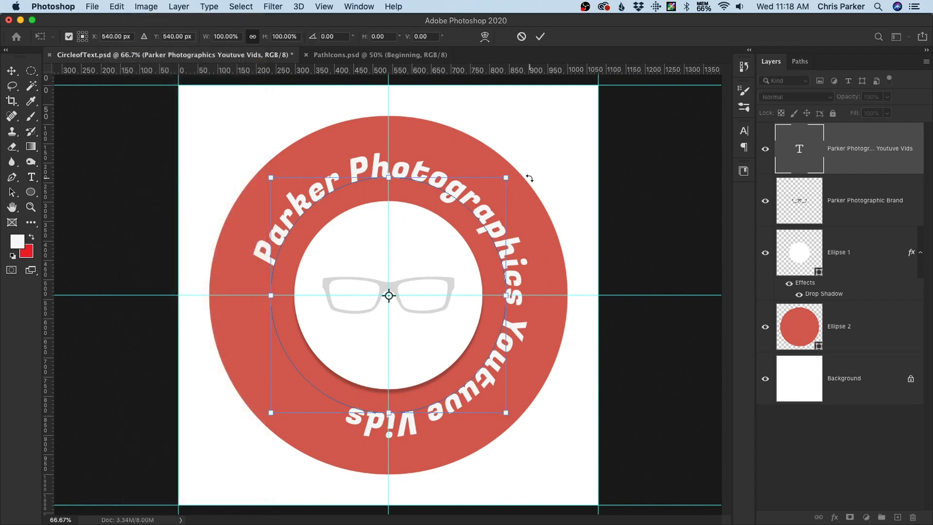
drag(530, 178, 382, 111)
key(Return)
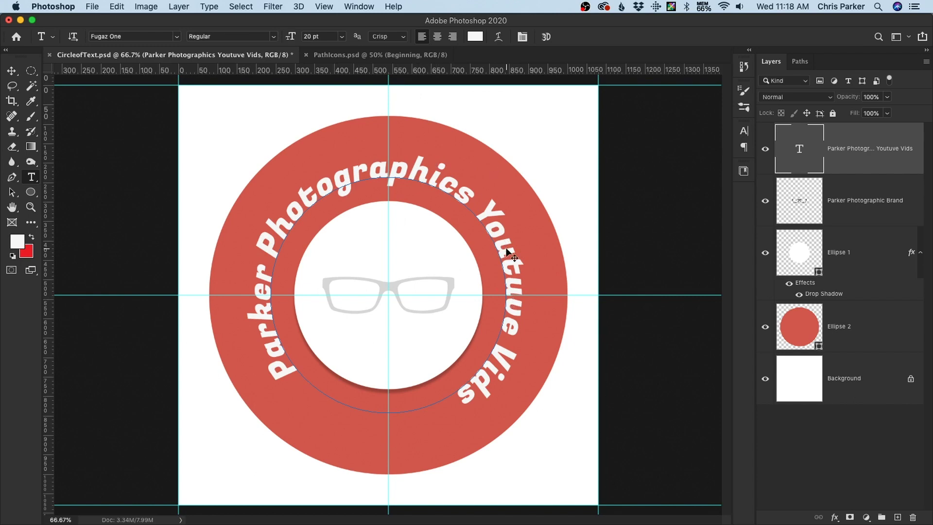
- Fine-tune the text path's rotation with several small counterclockwise turns, the last about -1.7°, to level both ends of the lettering
key(super+t)
drag(535, 213, 535, 207)
key(Return)
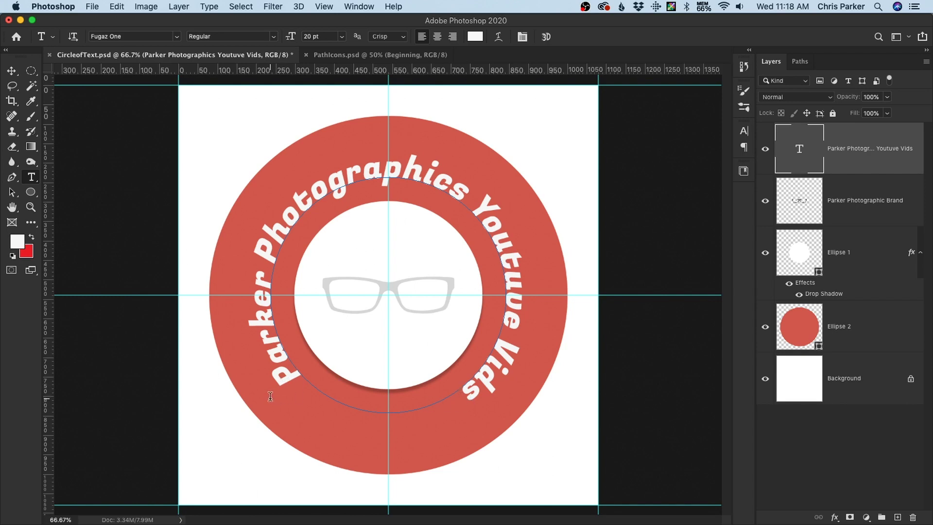
key(ctrl+t)
drag(562, 346, 552, 377)
key(Return)
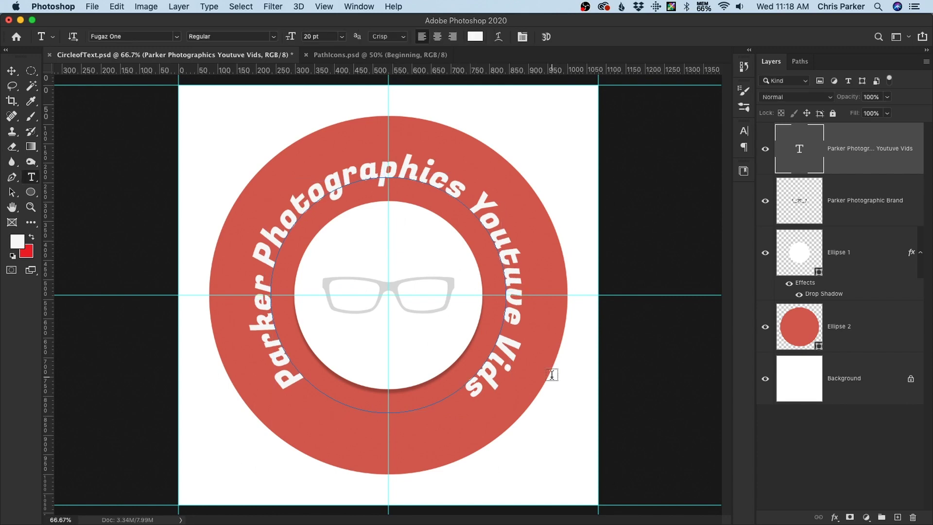
key(ctrl+t)
drag(557, 356, 559, 351)
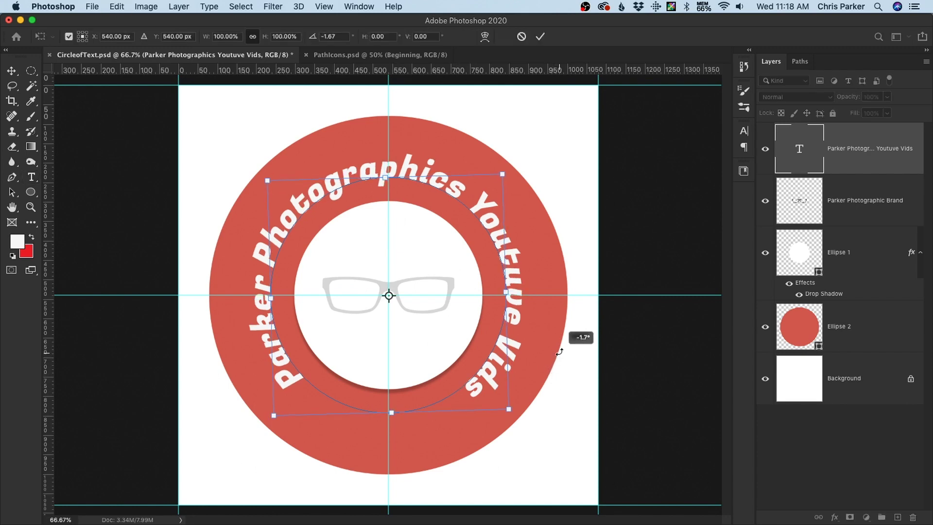
key(Return)
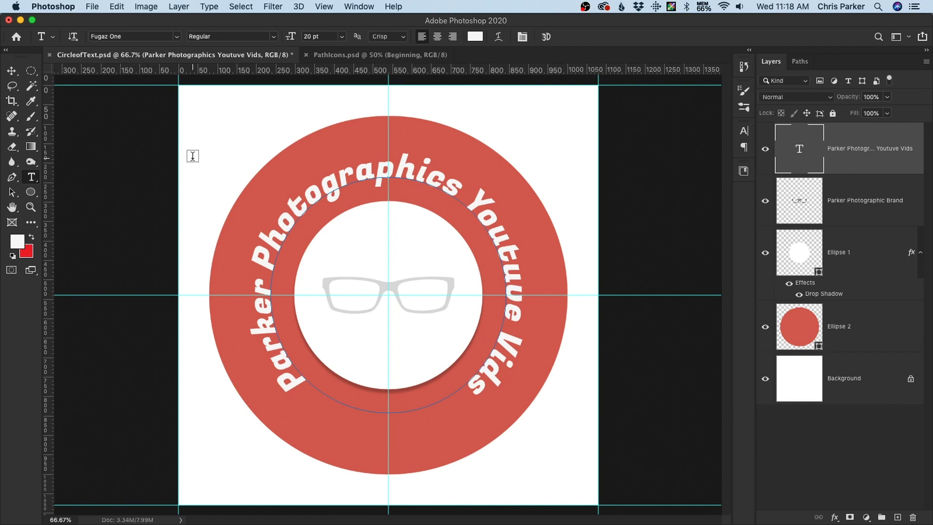
- Undo all the rotations of the circular text path
key(super+z)
key(super+z)
key(super+z)
key(super+z)
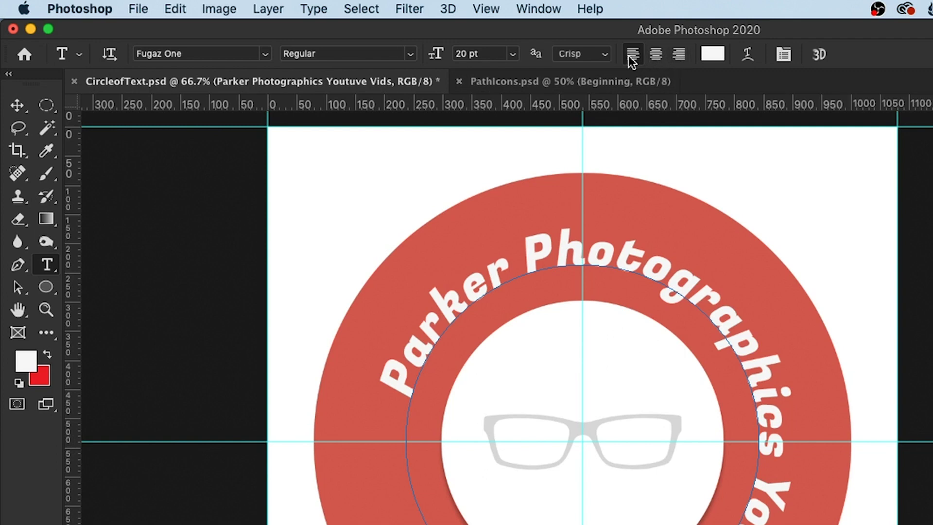
- Compare centre alignment with left alignment for the path text and return it to left alignment
click(656, 54)
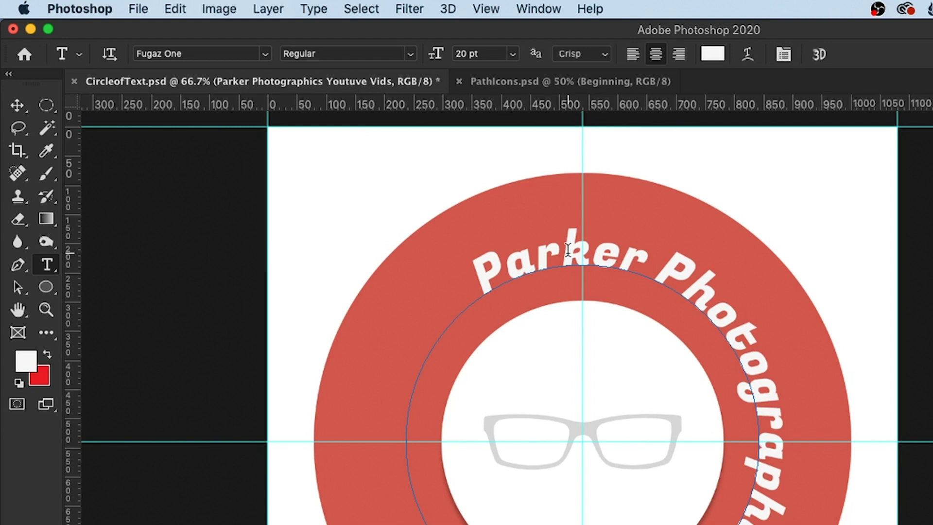
click(632, 54)
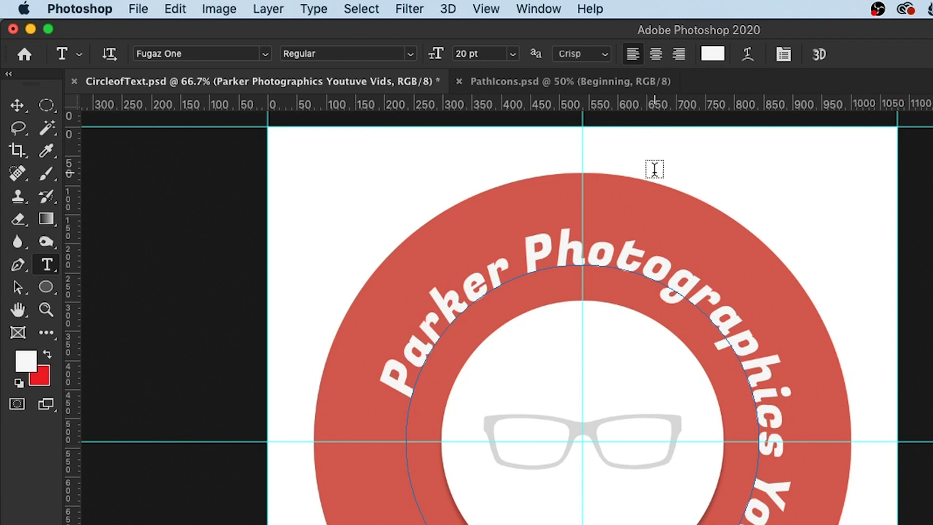
click(19, 288)
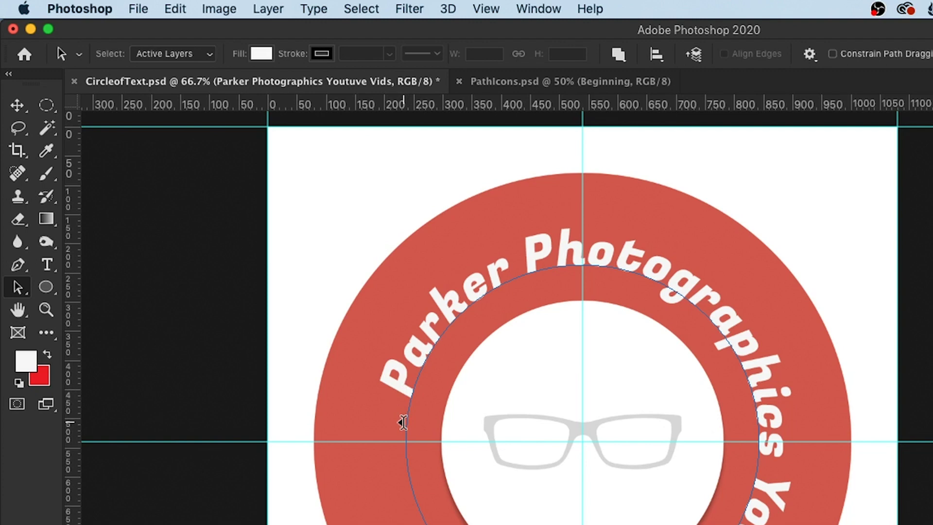
key(t)
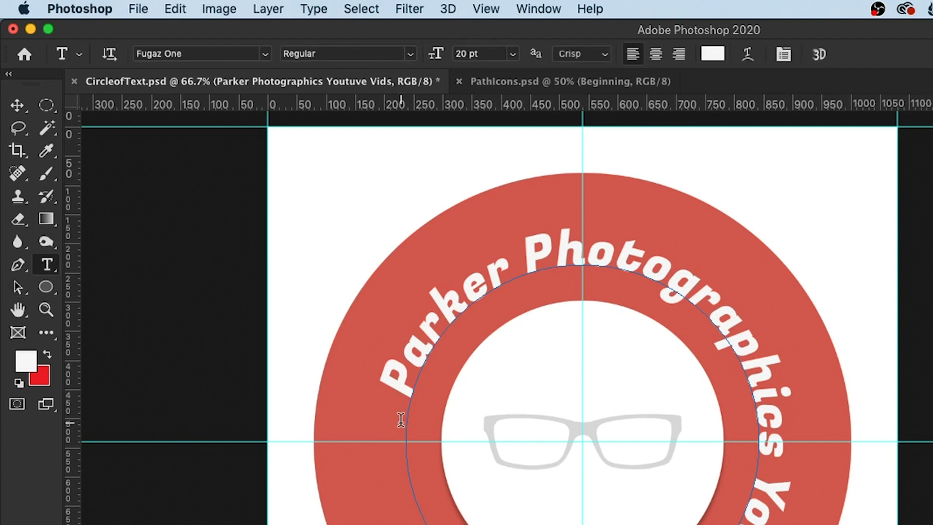
click(656, 54)
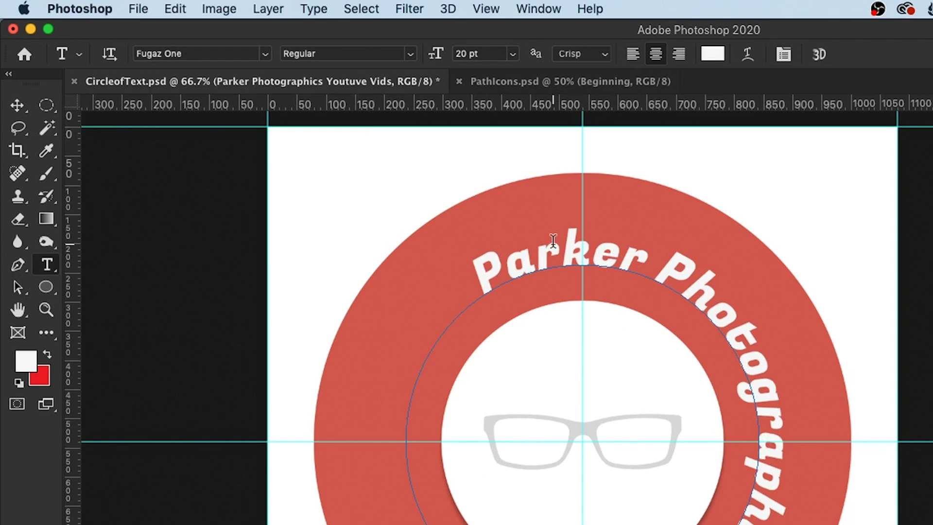
key(a)
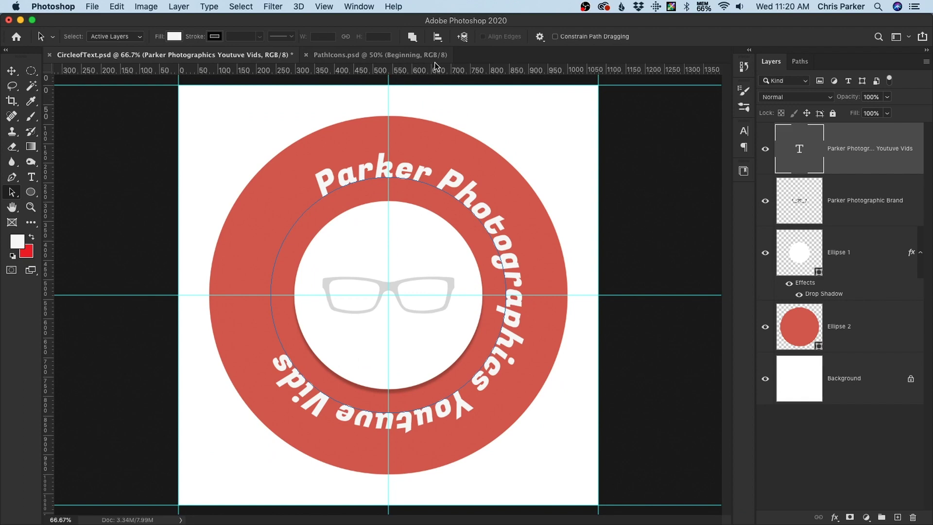
key(t)
click(422, 36)
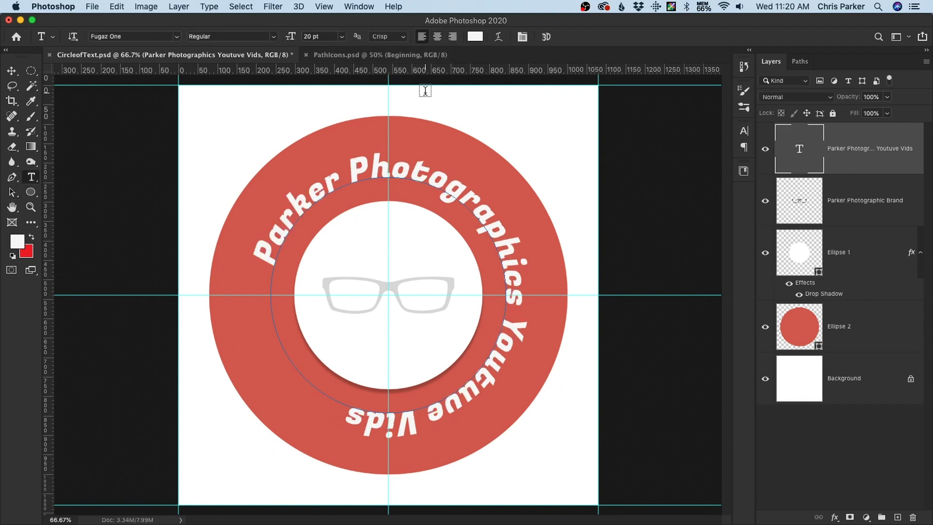
- Check the cursor icons in PathIcons.psd and shift the text's start point clockwise along the circle with the Path Selection tool
click(347, 55)
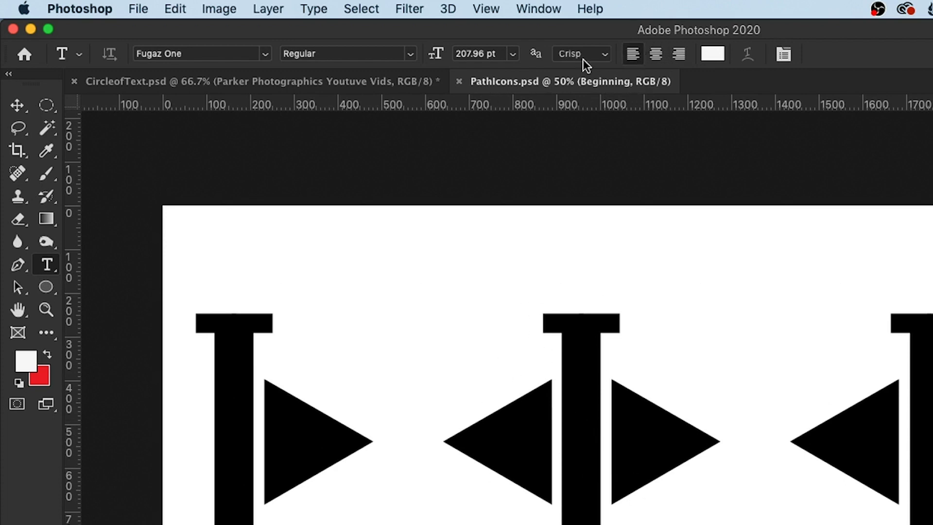
click(358, 82)
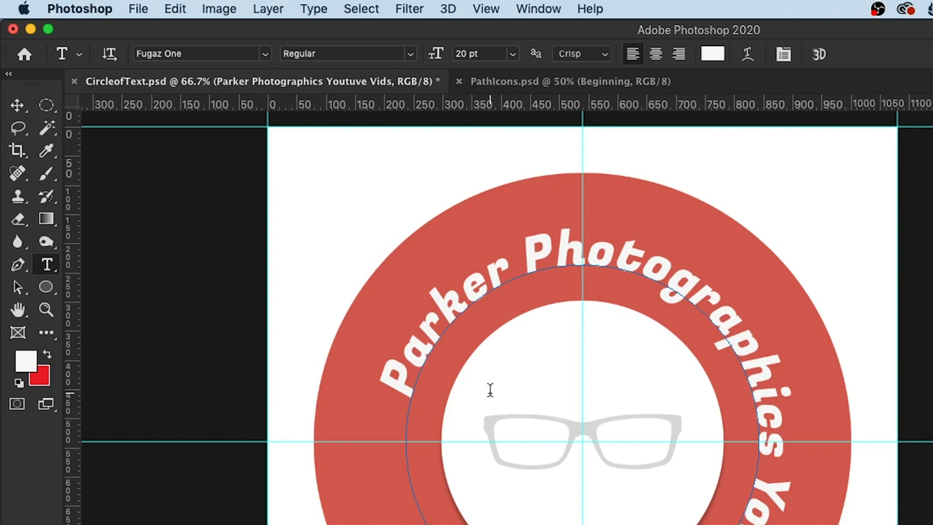
key(a)
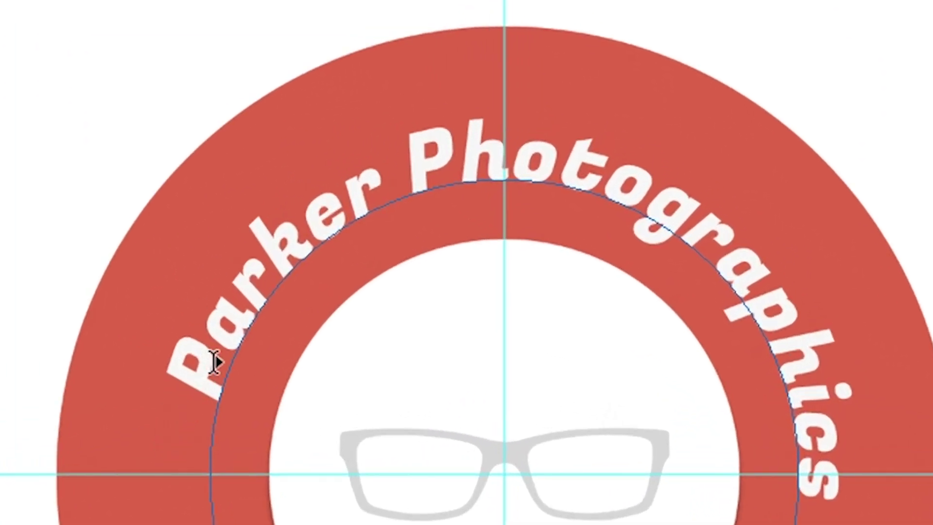
click(211, 349)
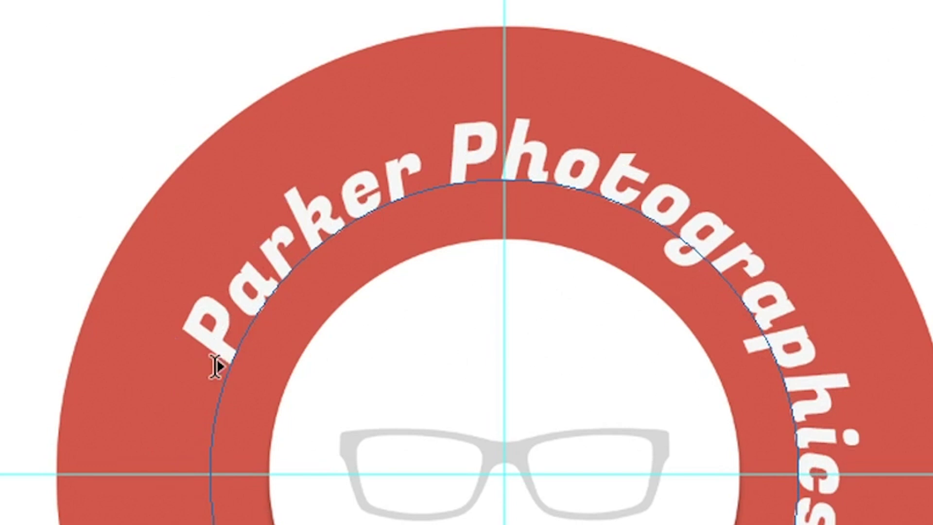
click(273, 254)
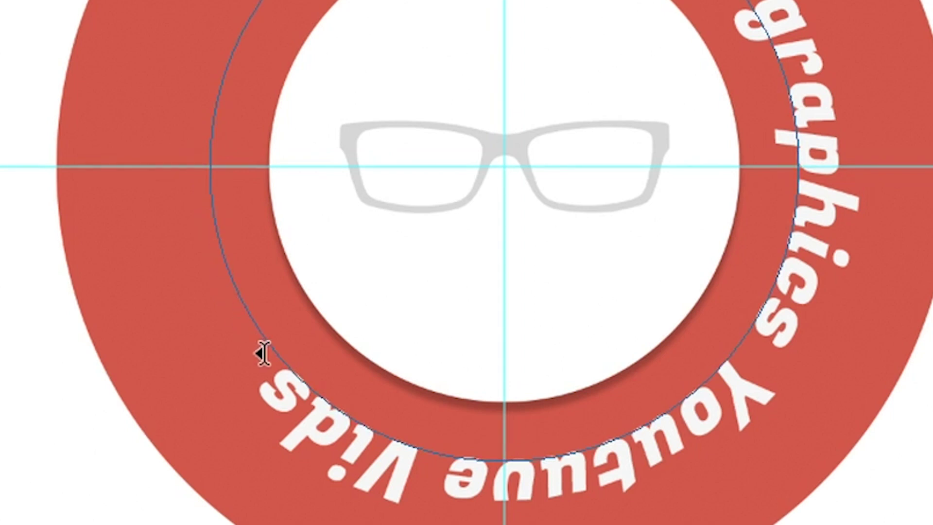
- Adjust the text's start point to just above the horizontal guide on the circle's left and its end point to just below it on the right
click(280, 381)
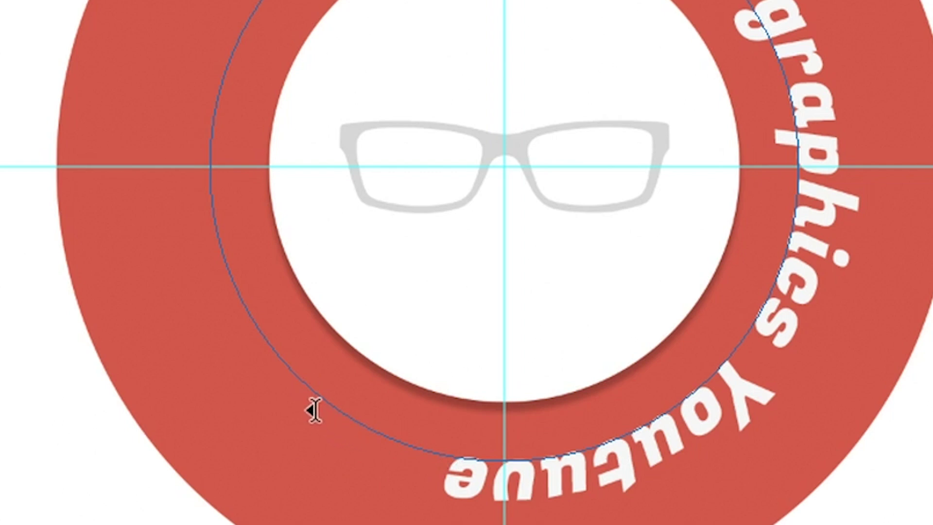
mouse_move(314, 410)
mouse_down()
mouse_move(444, 487)
mouse_move(623, 479)
mouse_move(414, 481)
mouse_move(302, 450)
mouse_move(200, 331)
mouse_move(152, 252)
mouse_move(141, 184)
mouse_move(150, 281)
mouse_move(197, 412)
mouse_move(225, 450)
mouse_move(271, 493)
mouse_move(410, 516)
mouse_up()
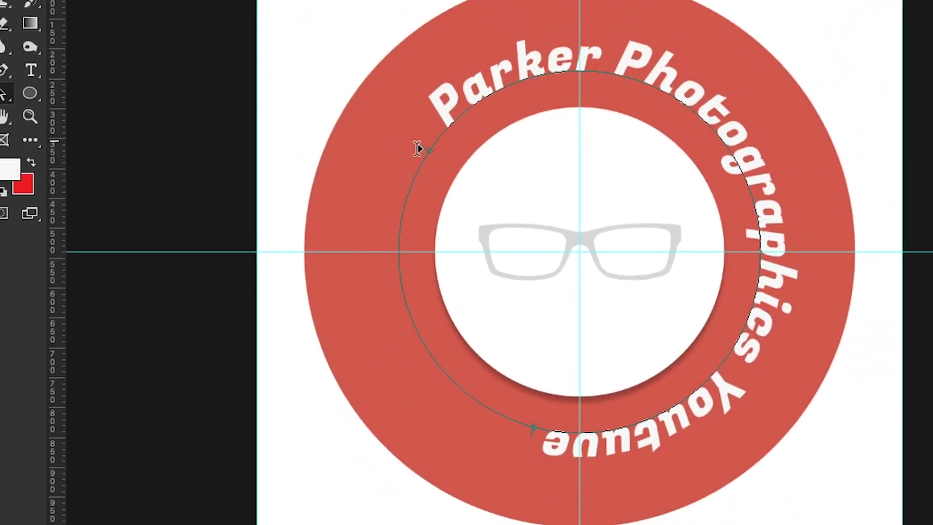
mouse_move(417, 148)
mouse_down()
mouse_move(387, 207)
mouse_move(390, 235)
mouse_up()
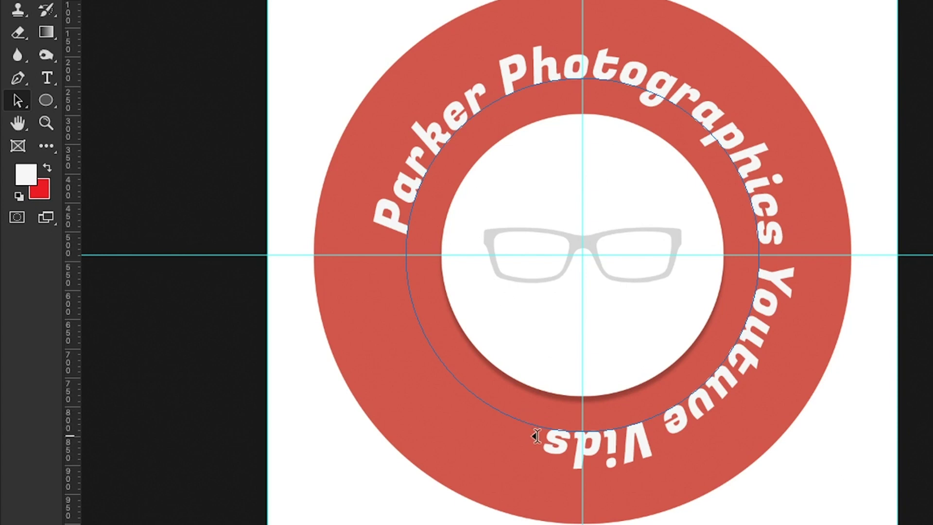
mouse_move(537, 435)
mouse_down()
mouse_move(653, 439)
mouse_move(701, 419)
mouse_move(764, 322)
mouse_move(777, 266)
mouse_up()
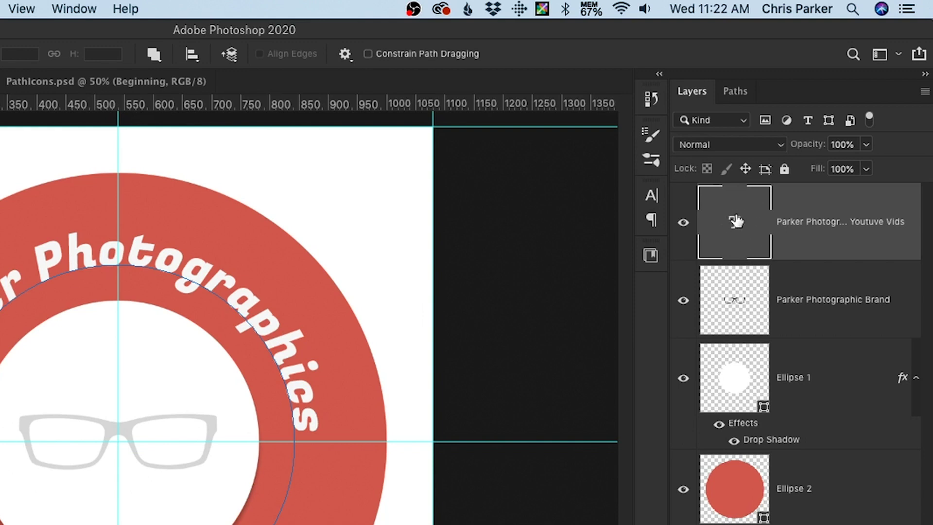
- Select all the text on the circular path and reduce its font size to 10 pt
double_click(735, 221)
click(737, 221)
double_click(735, 229)
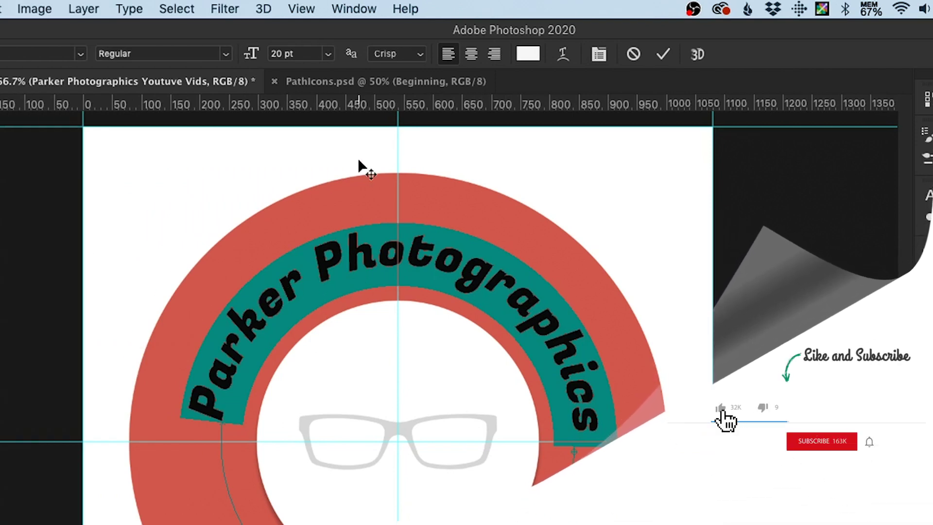
click(330, 55)
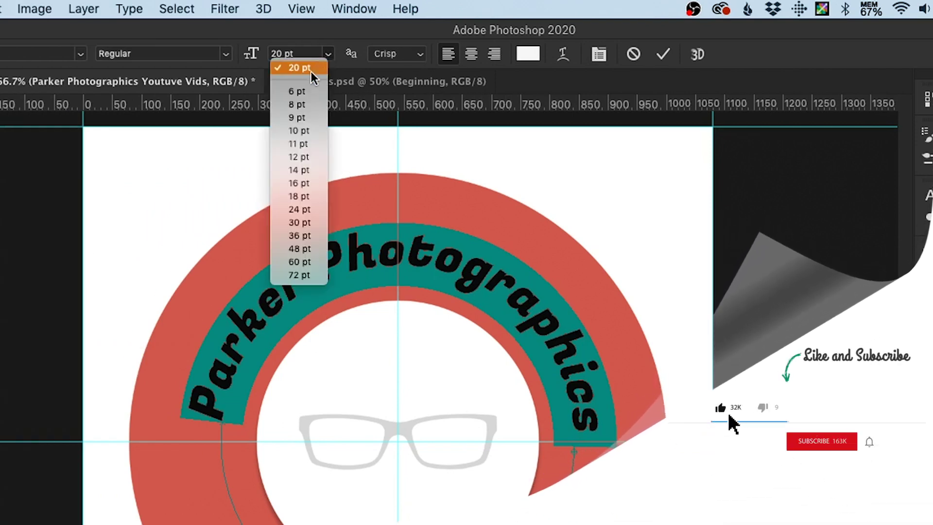
click(299, 131)
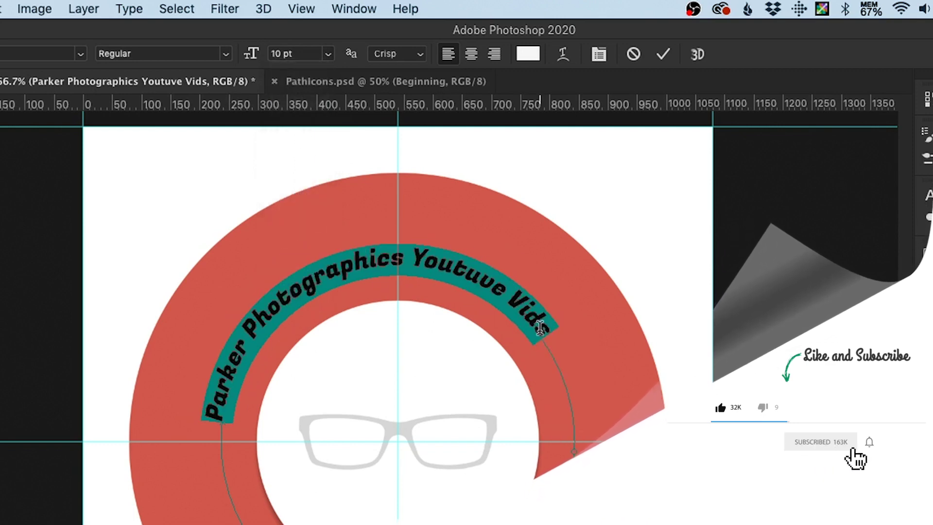
- Try font sizes around 14 and 15 pt on the path text and bring it back to 20 pt
mouse_move(252, 58)
mouse_down()
mouse_move(242, 62)
mouse_move(256, 64)
mouse_up()
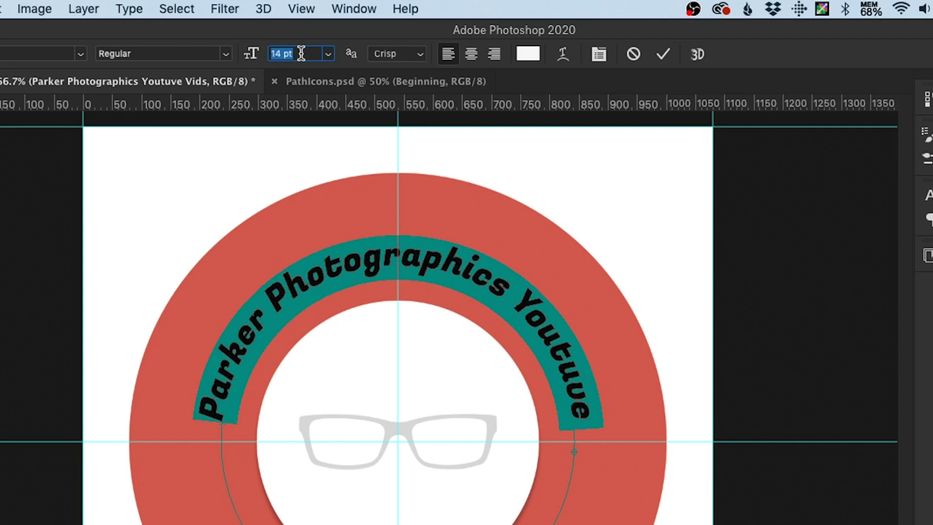
key(Up)
key(Up)
key(Up)
key(Down)
key(Down)
key(Down)
key(Up)
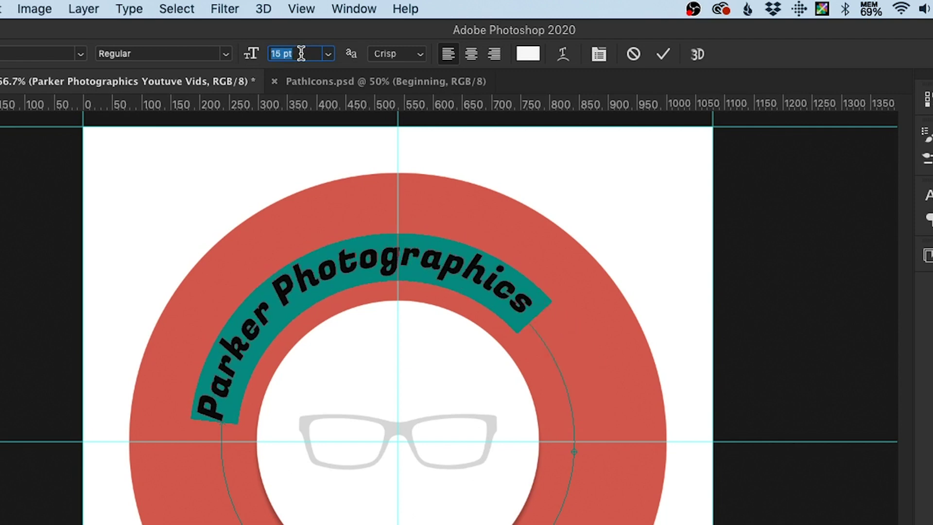
key(Up)
key(Up)
key(Up)
key(Up)
key(Up)
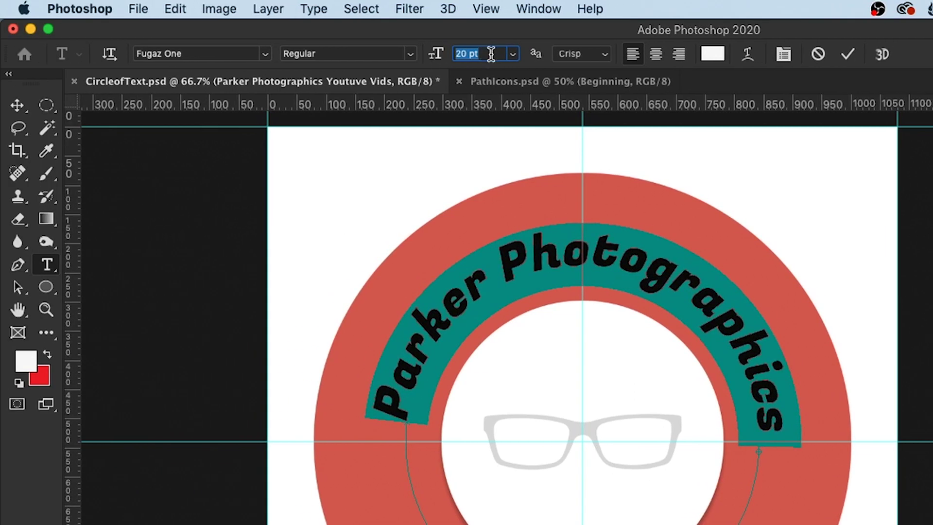
- Extend the text's end point clockwise to the circle's lower left, then delete "Youtuve Vids" and the final "s" of "Photographics"
click(11, 287)
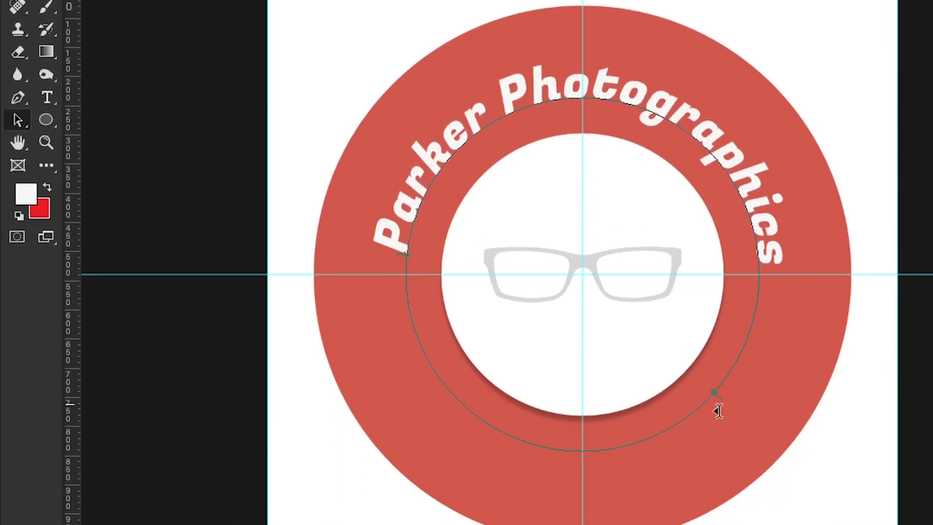
drag(719, 410, 495, 462)
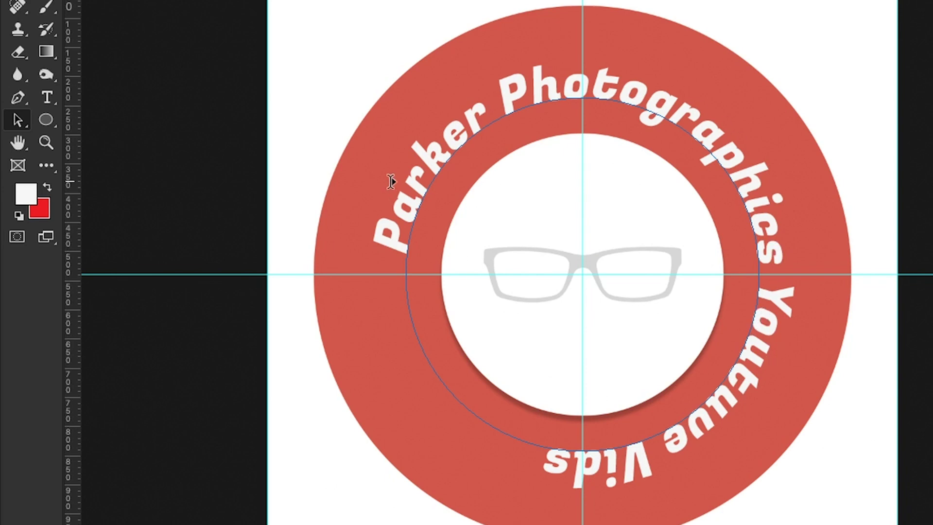
click(46, 98)
triple_click(690, 422)
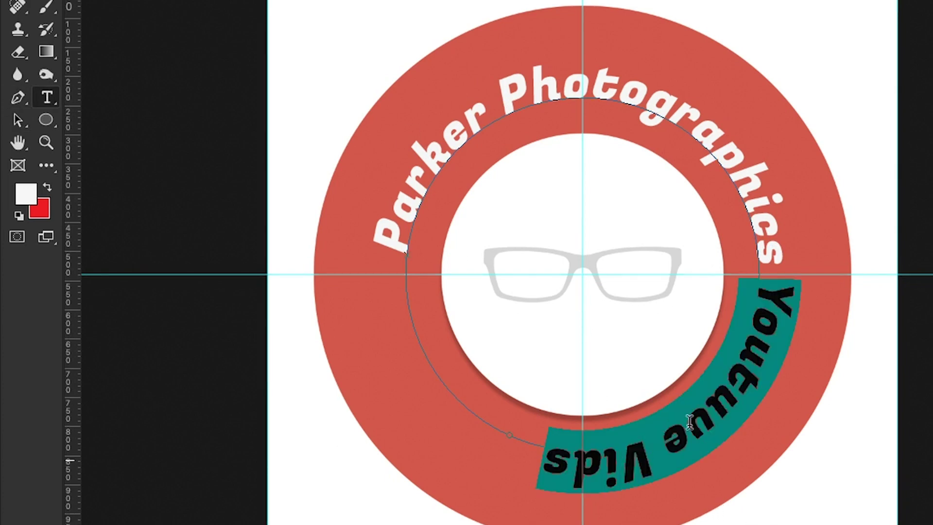
key(BackSpace)
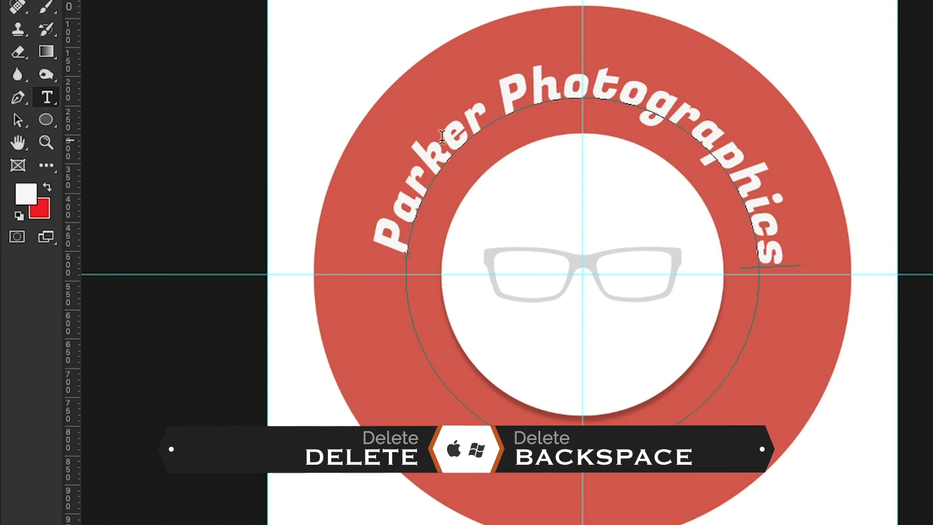
key(BackSpace)
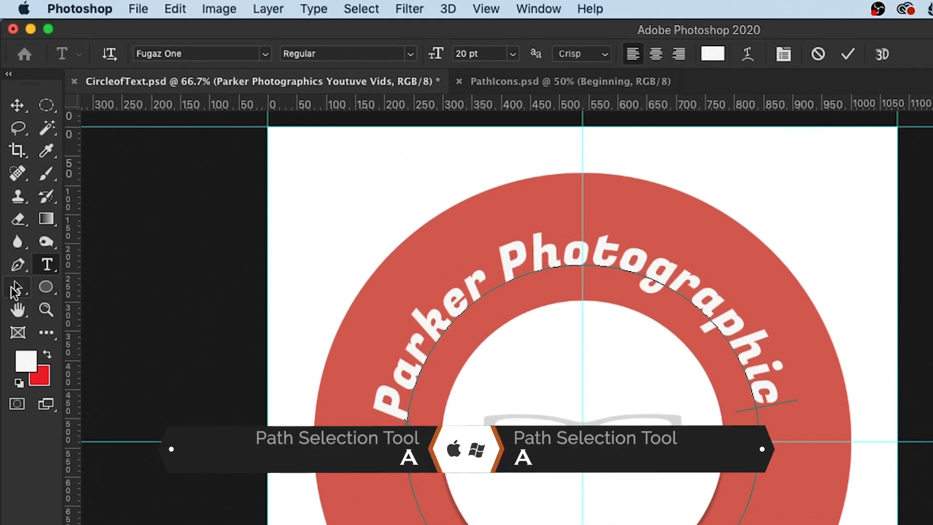
- Place the text's start and end points on the horizontal guide at the circle's left and right sides and centre-align the text
click(14, 286)
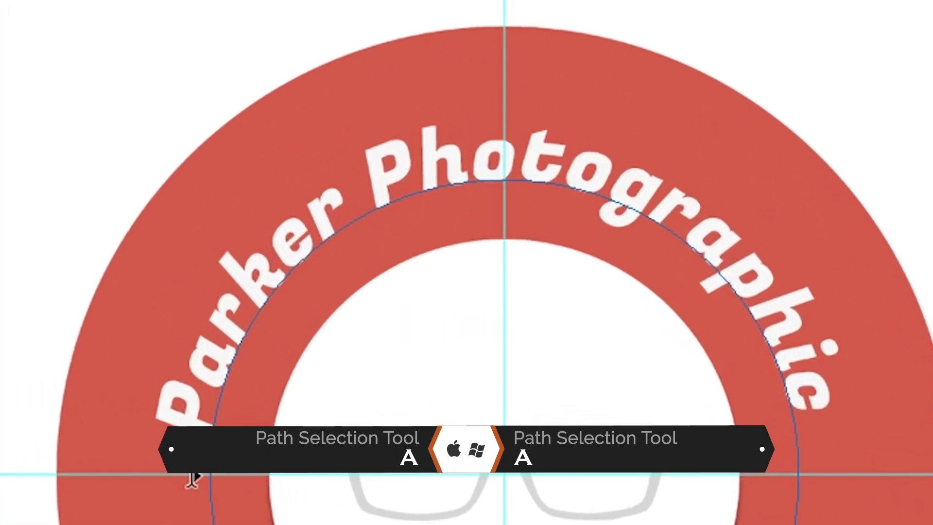
drag(191, 479, 193, 475)
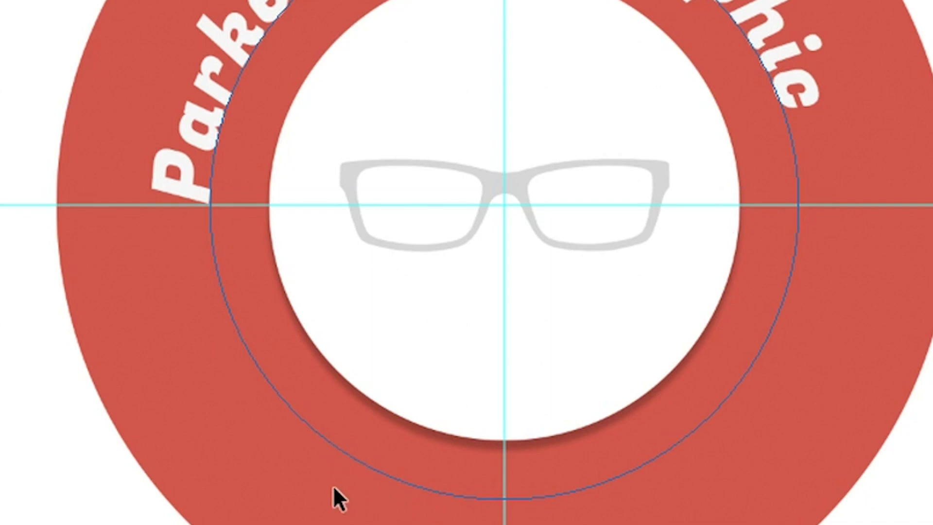
click(379, 491)
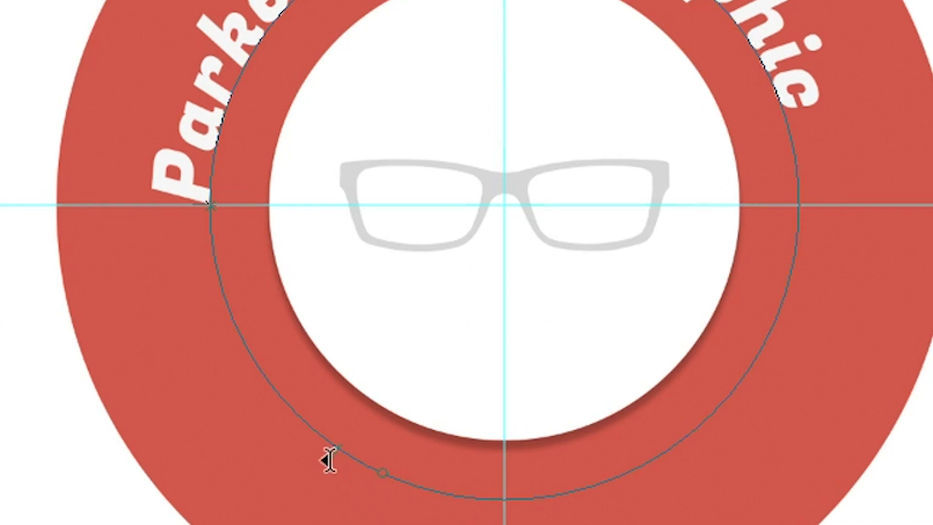
drag(808, 337, 835, 212)
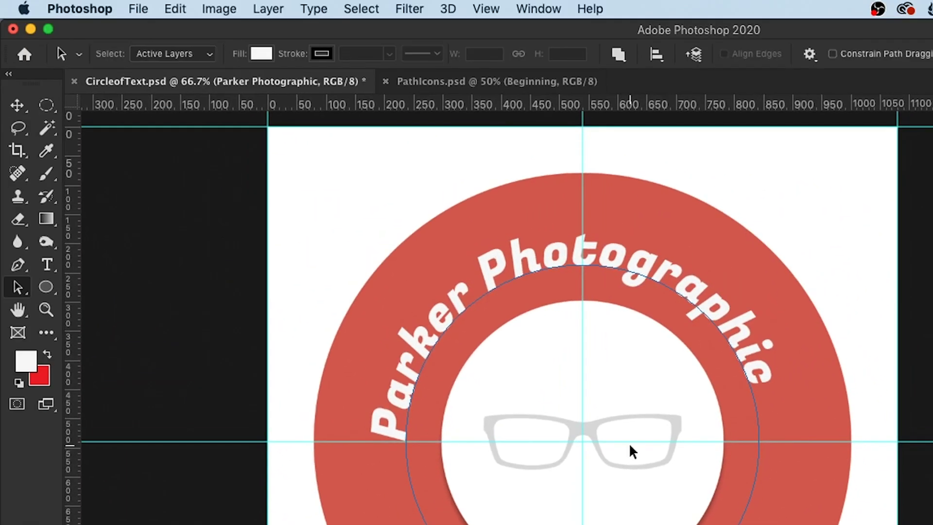
key(t)
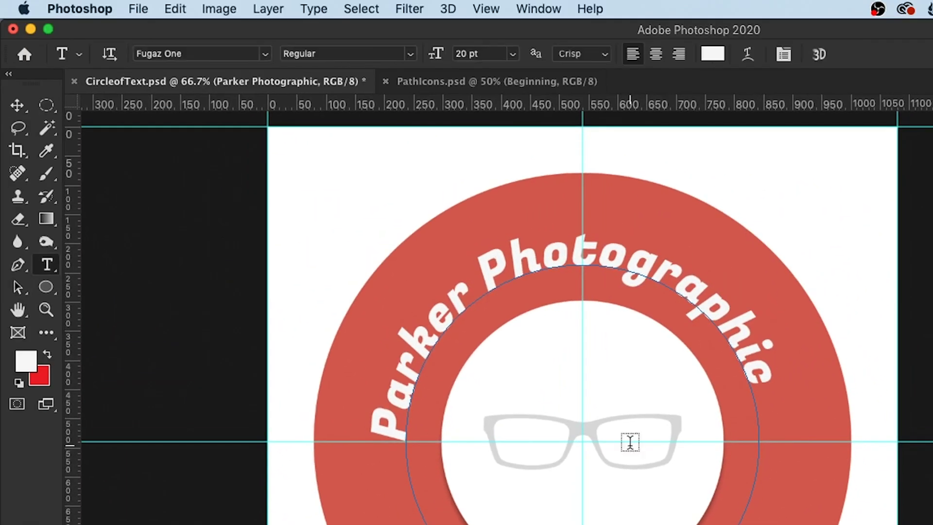
click(655, 51)
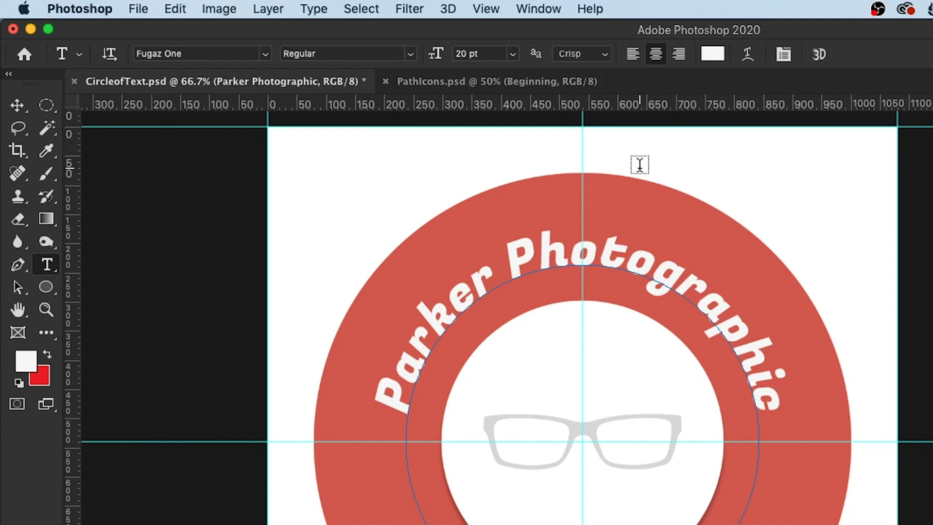
- Change the path text's font to Raleway and its size to 14 pt
click(266, 54)
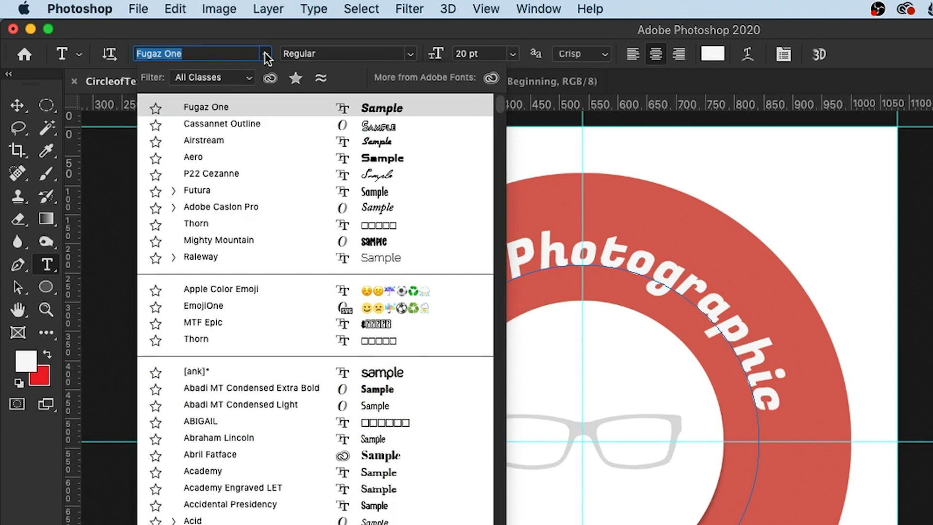
click(229, 249)
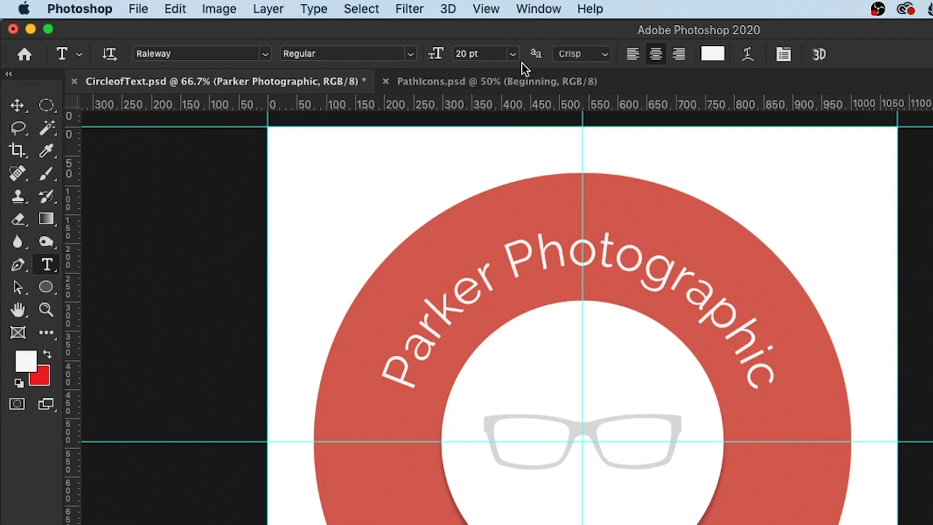
click(513, 53)
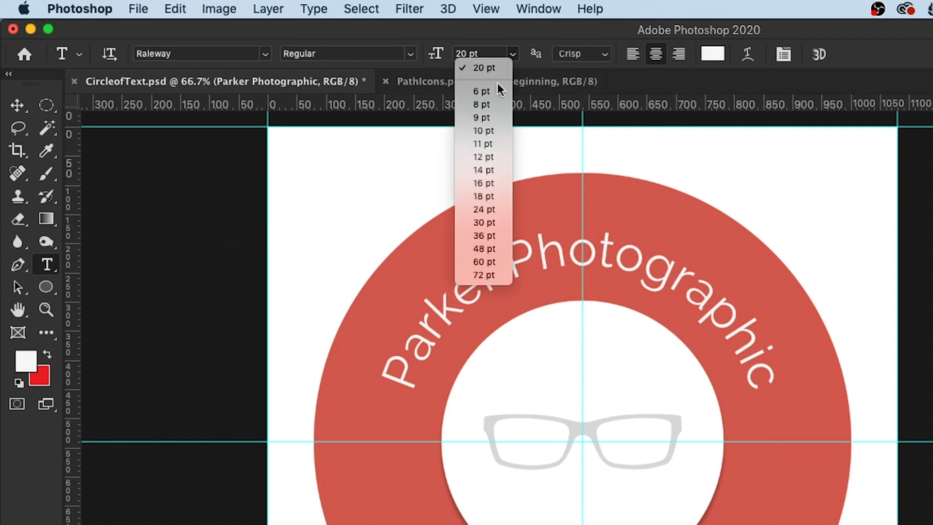
click(491, 168)
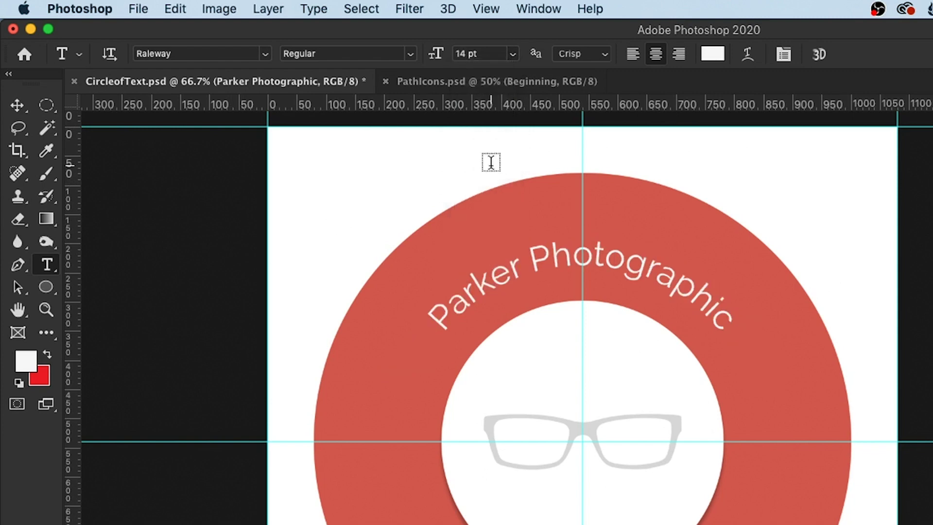
- Add the word "Rules" to the end of the circular text
click(714, 311)
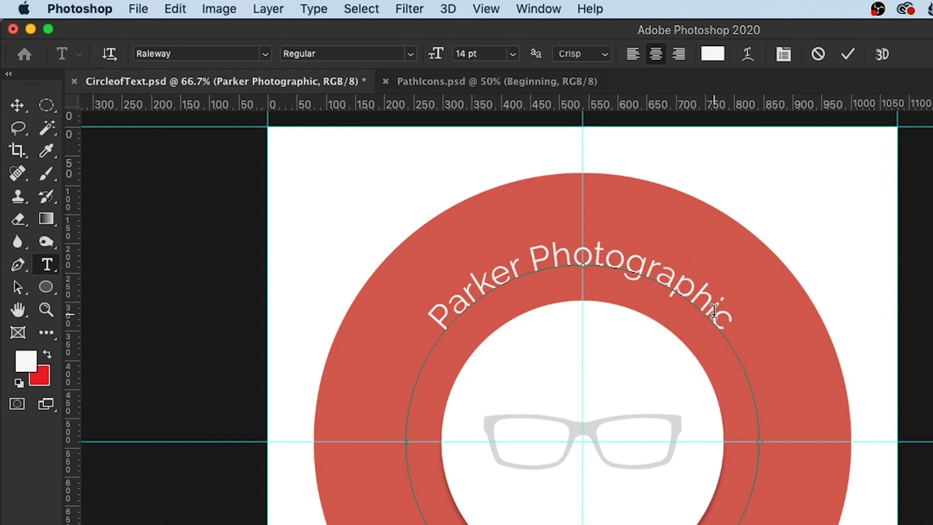
text(Rule)
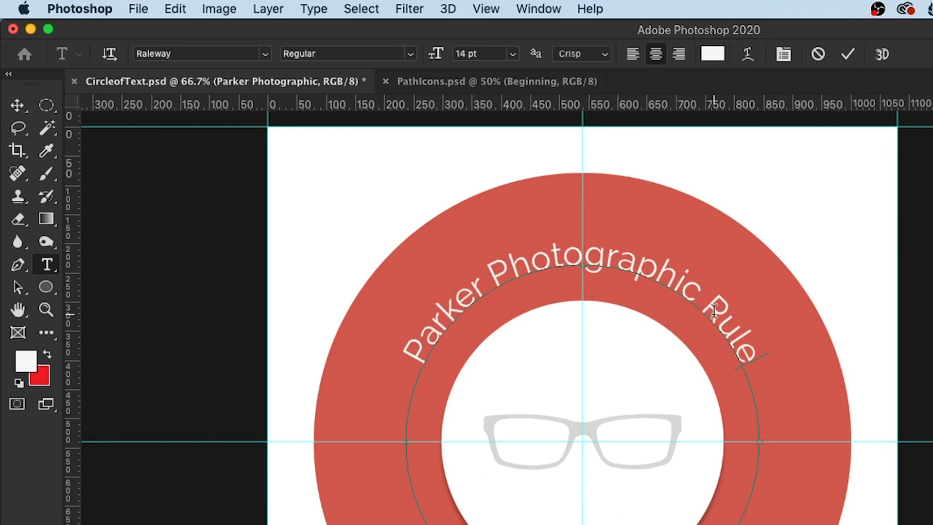
text(s)
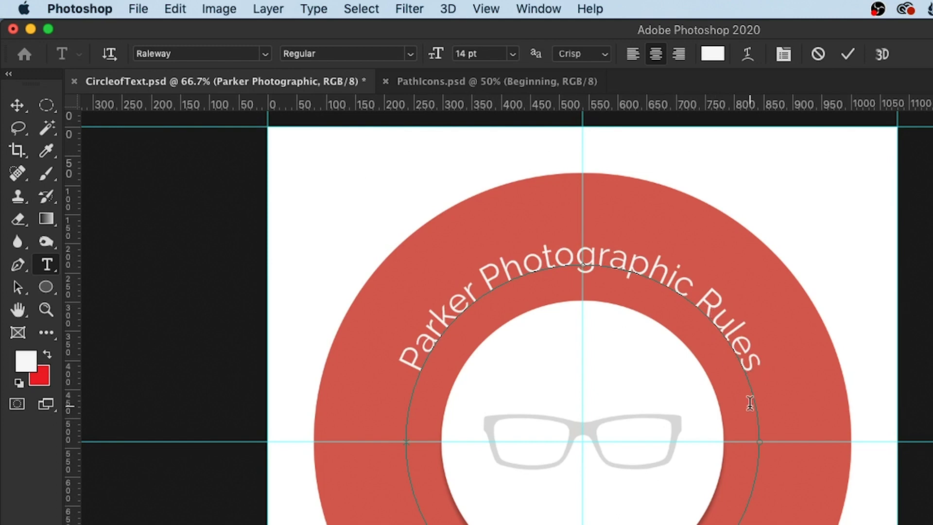
key(super+Return)
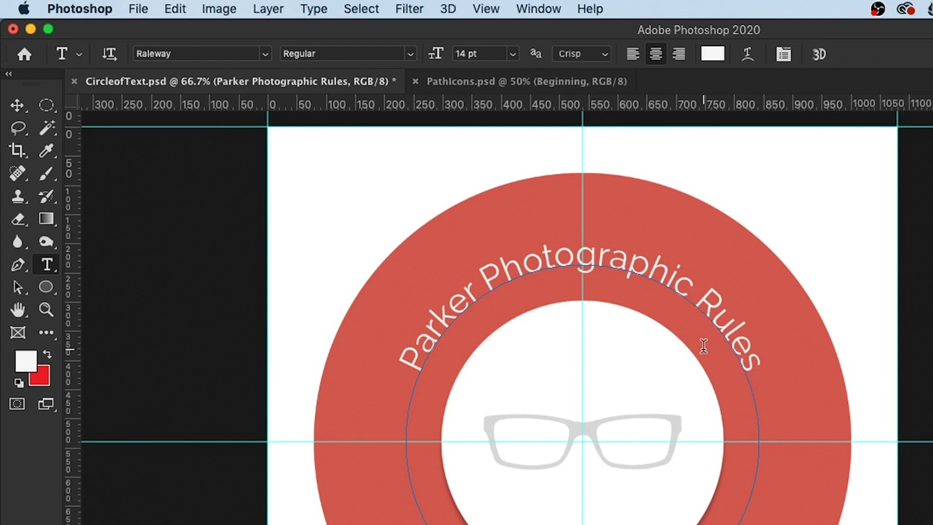
- Undo the added word and the font and size changes on the circular text
key(super+z)
key(super+z)
key(super+z)
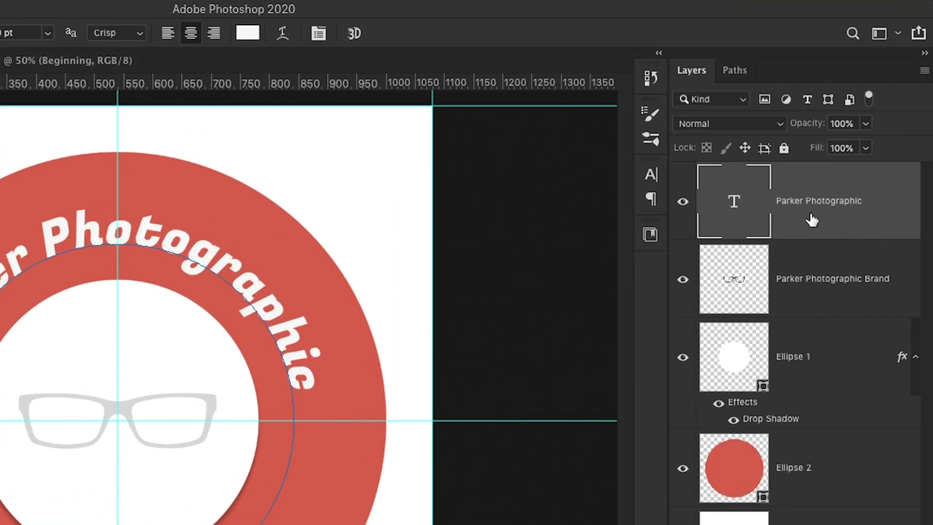
- Duplicate the Parker Photographic text layer and name the copy "Youtube Vids"
right_click(812, 221)
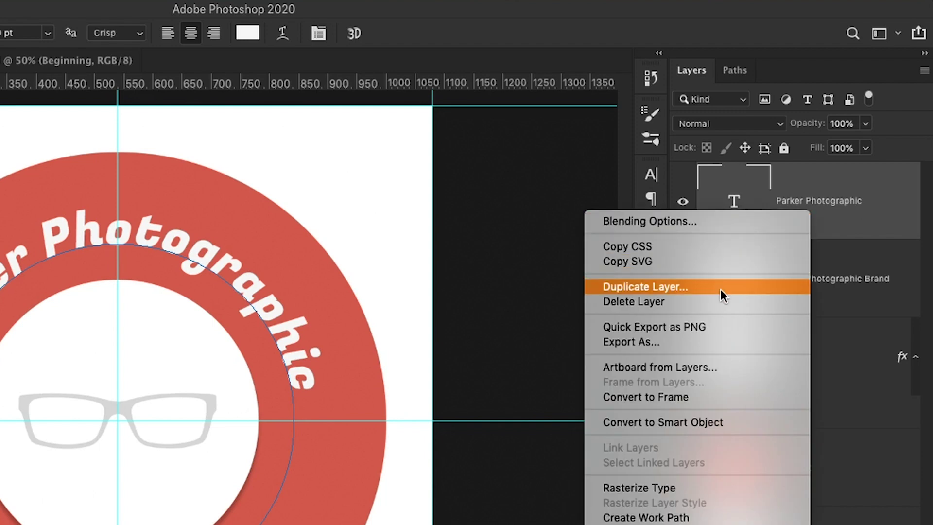
click(722, 290)
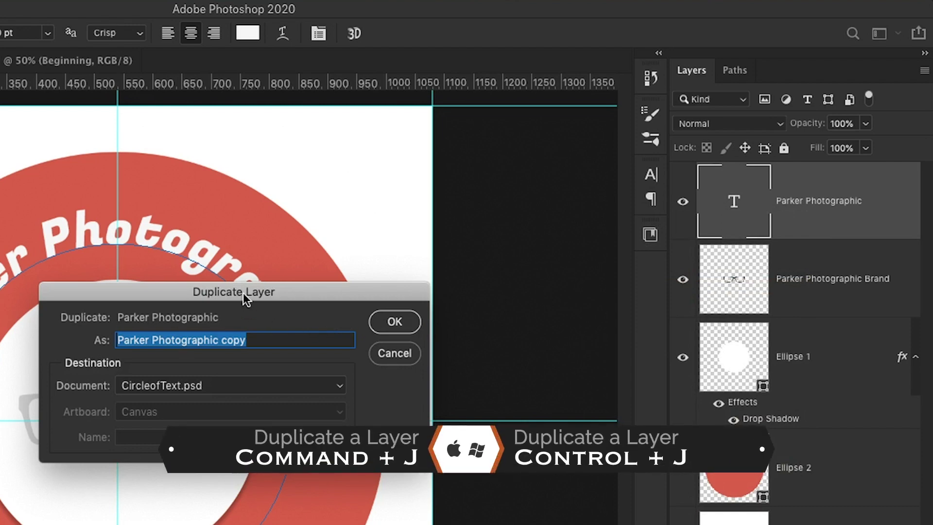
double_click(228, 339)
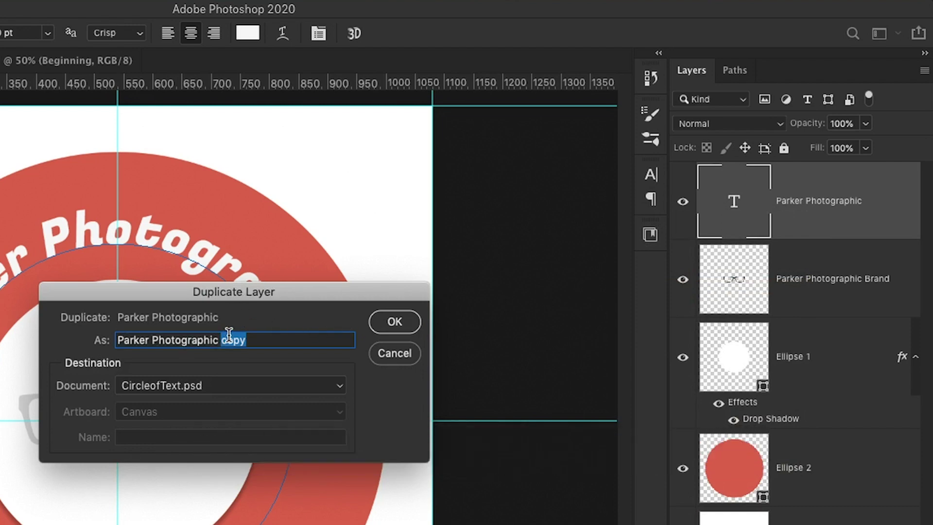
triple_click(229, 339)
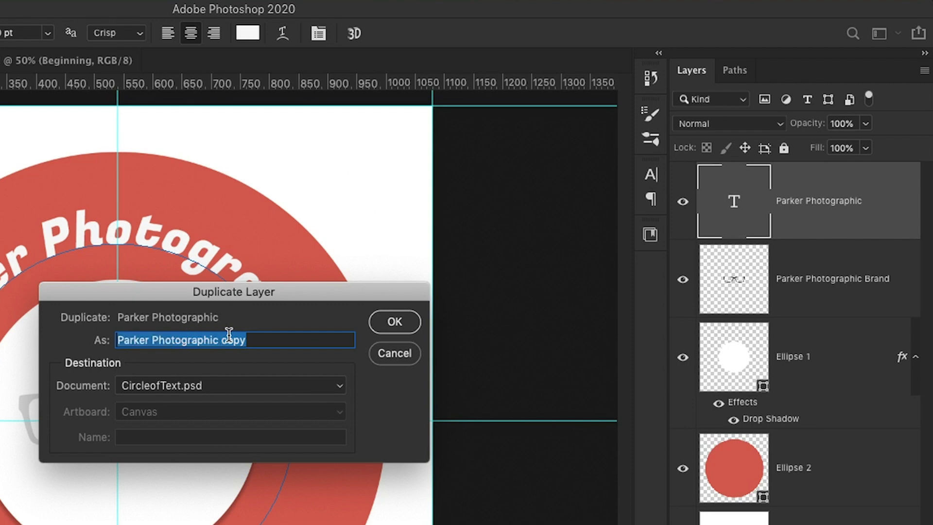
text(Youtube Vids)
click(401, 318)
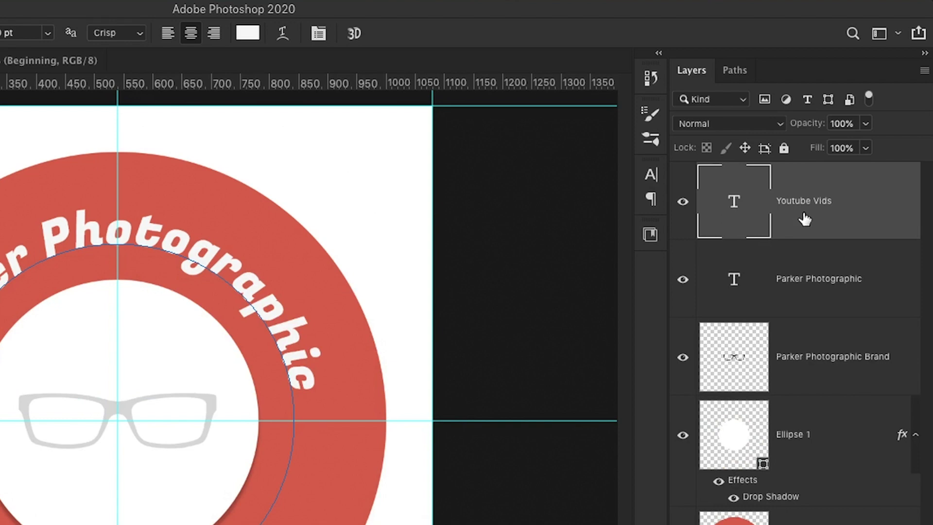
- Hide the Parker Photographic text layer and select the Youtube Vids layer
click(858, 301)
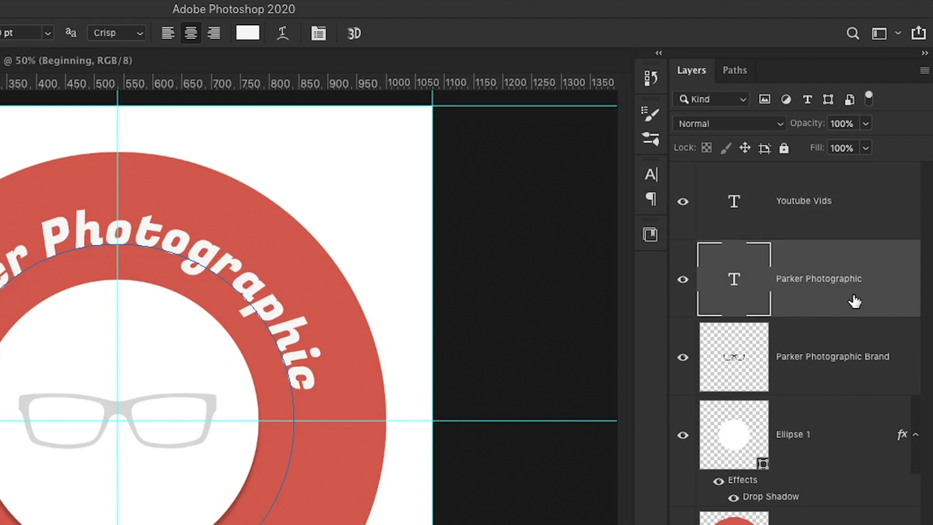
click(686, 282)
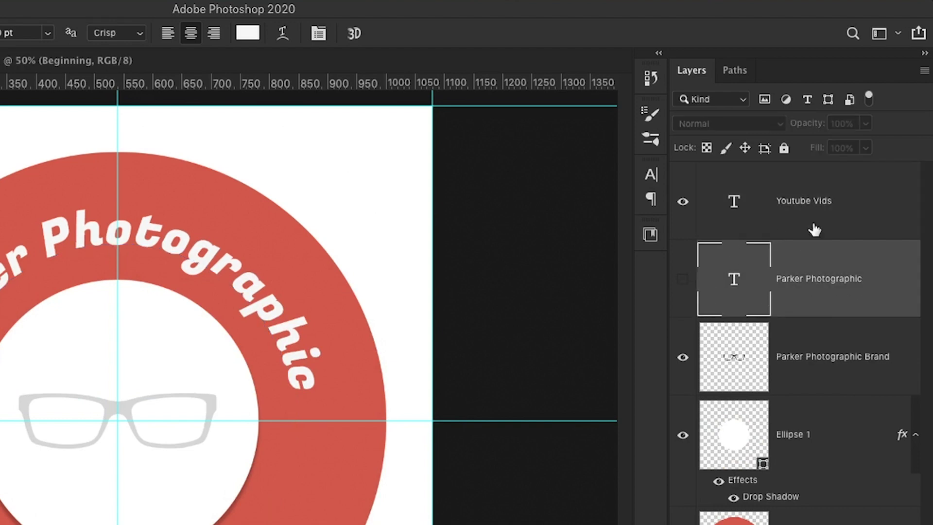
click(850, 225)
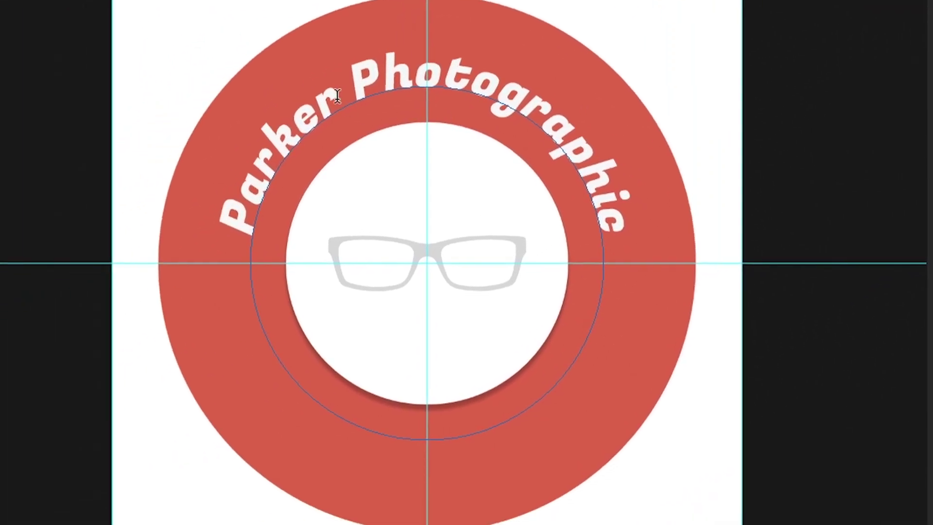
- Replace the circular text on the Youtube Vids layer with "Youtube Vids"
click(26, 252)
key(ctrl+a)
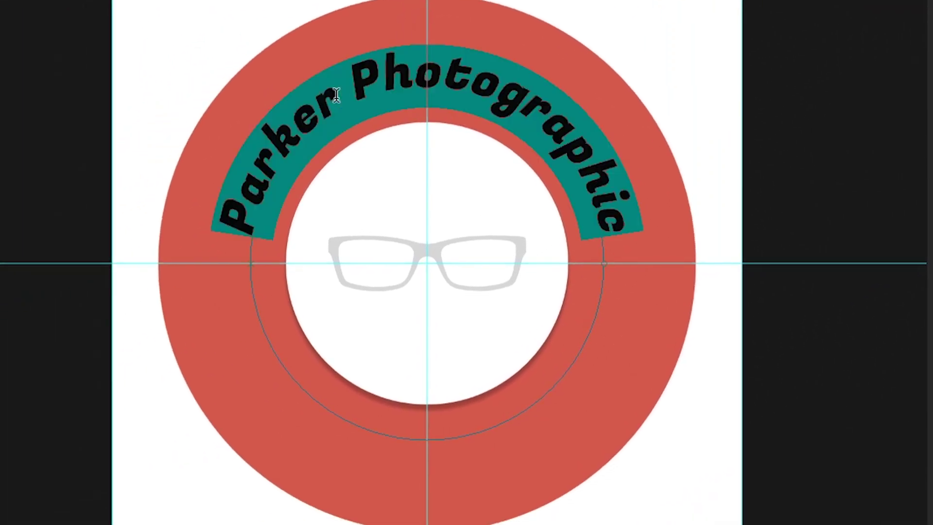
text(Youtu)
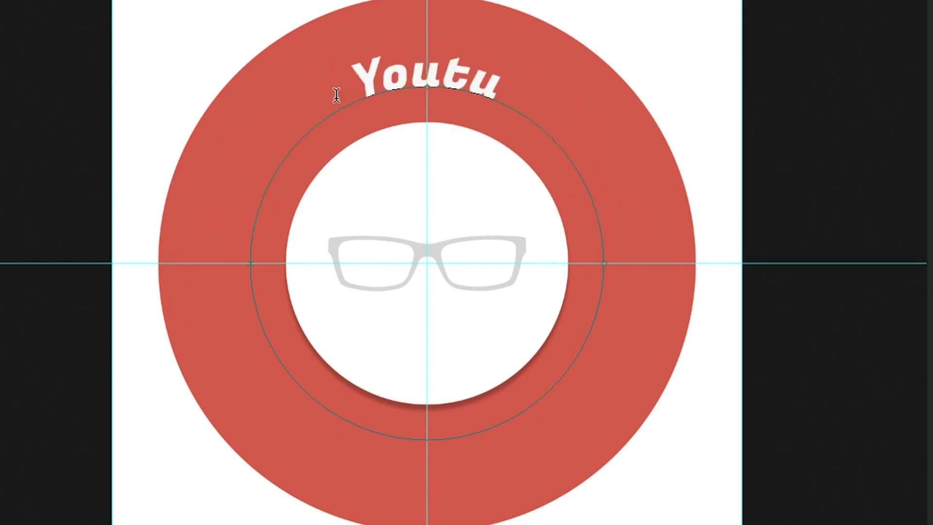
text(be Vids)
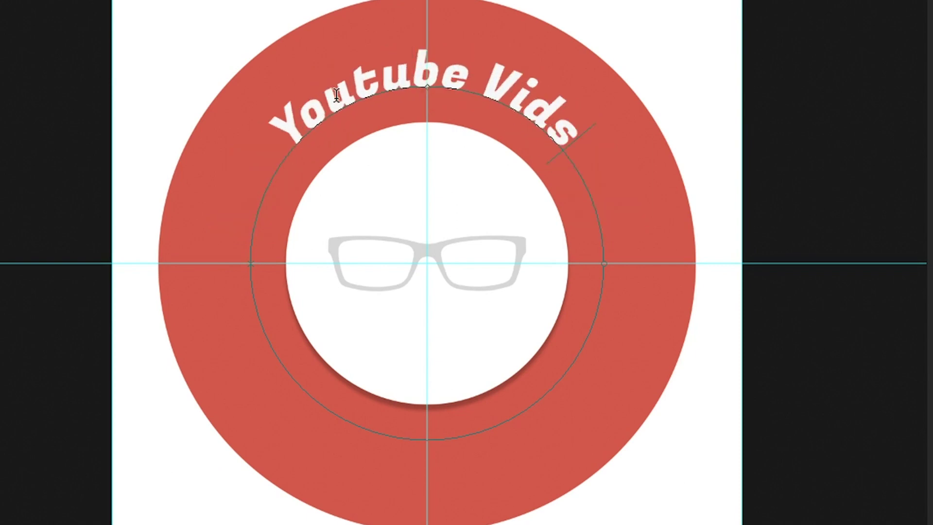
- Slide the Youtube Vids text along its path to the bottom centre of the circle and flip it inside so it reads upright
text(a)
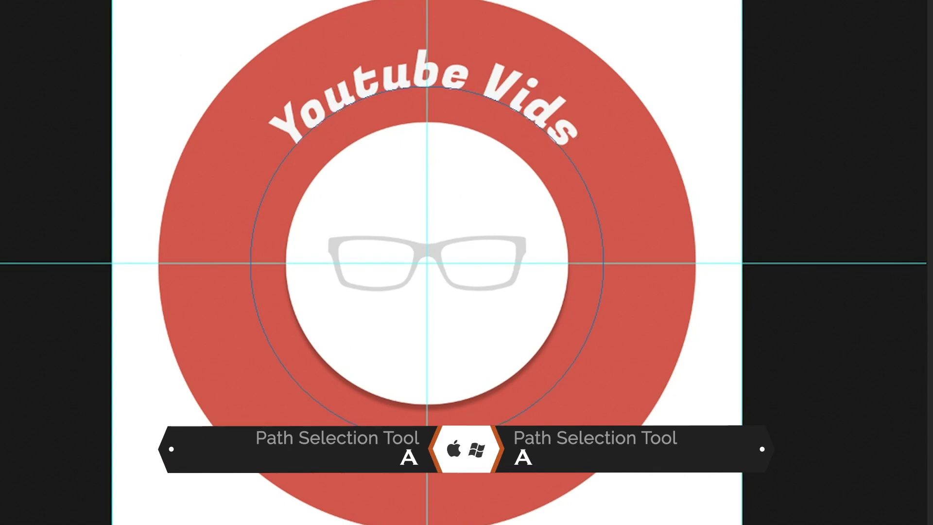
mouse_move(248, 261)
mouse_down()
mouse_move(247, 283)
mouse_move(354, 410)
mouse_move(452, 426)
mouse_move(541, 408)
mouse_move(582, 356)
mouse_move(602, 287)
mouse_up()
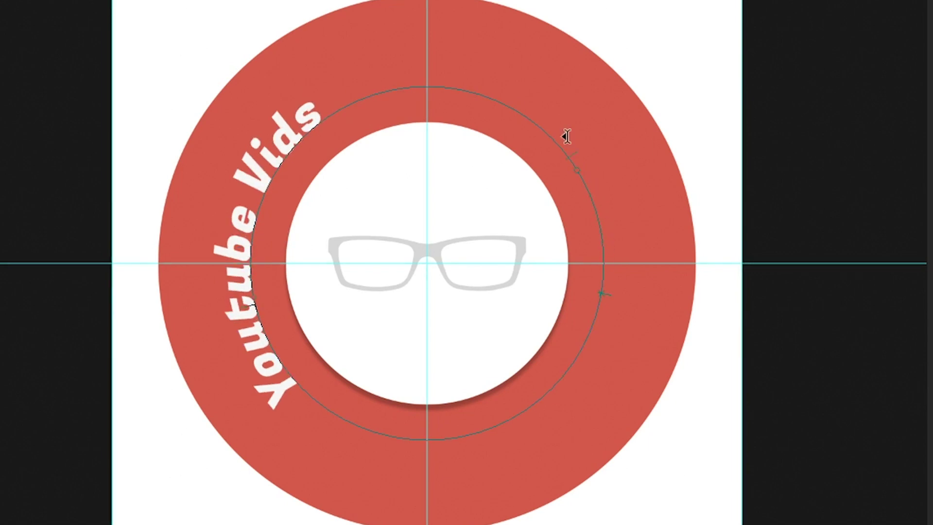
drag(243, 248, 241, 256)
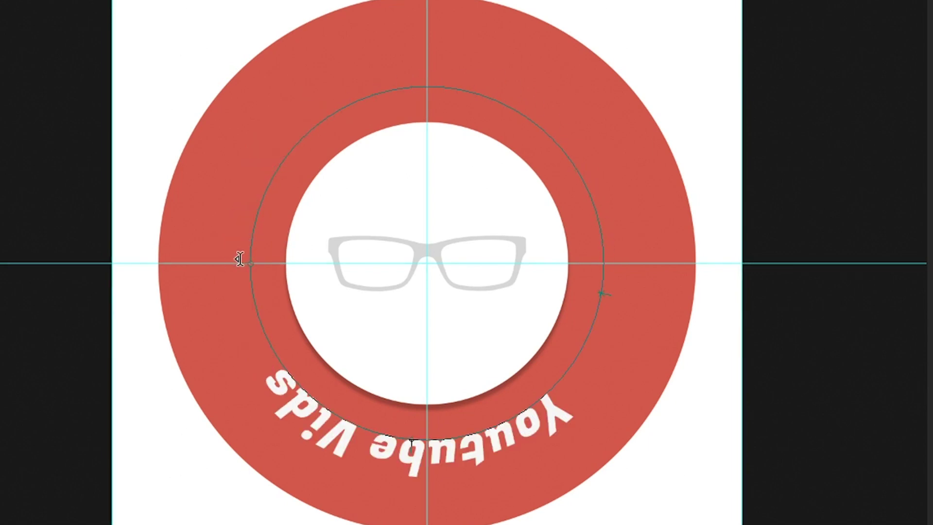
drag(601, 295, 604, 267)
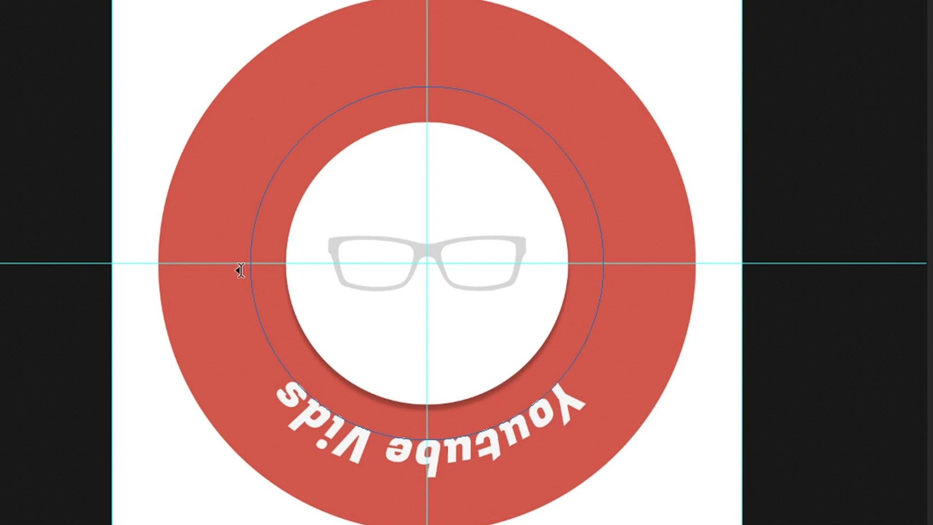
drag(243, 271, 275, 267)
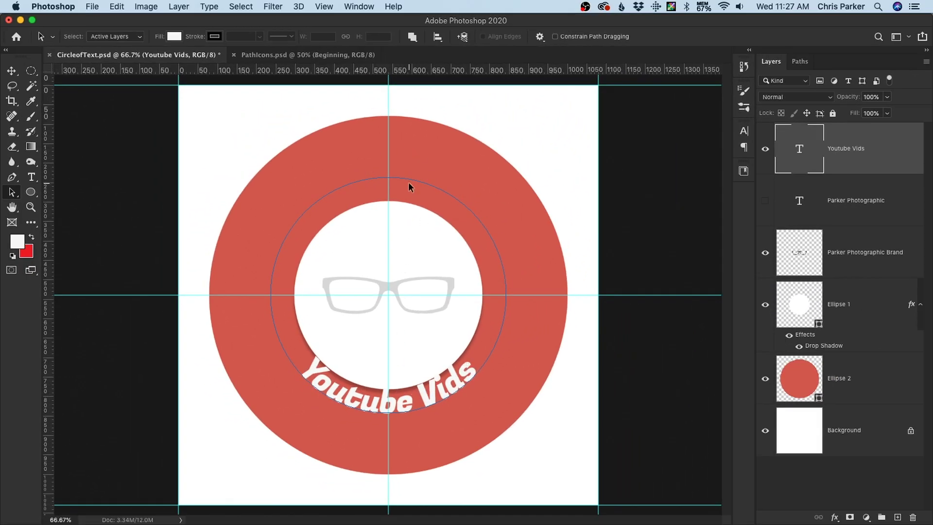
- Show the Parker Photographic text layer and open the Character settings beside the artwork
click(765, 200)
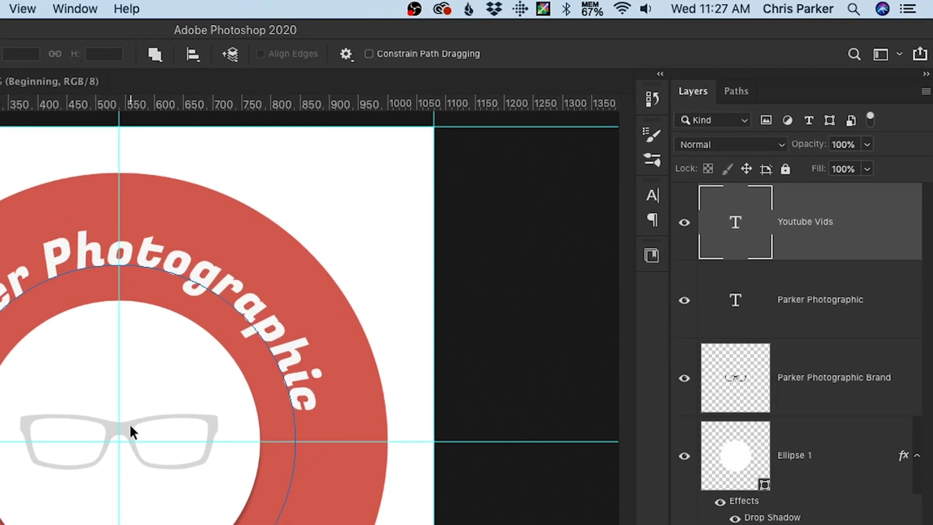
click(80, 8)
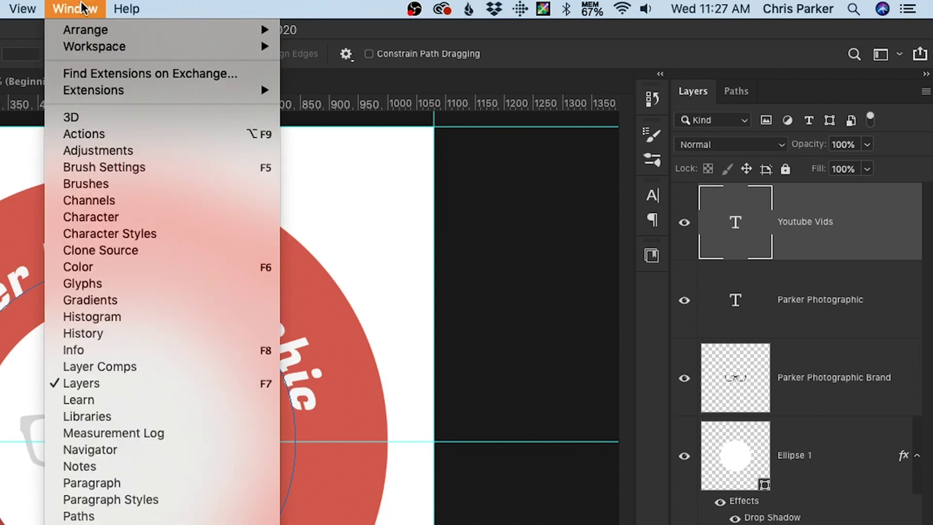
click(100, 222)
drag(465, 195, 455, 163)
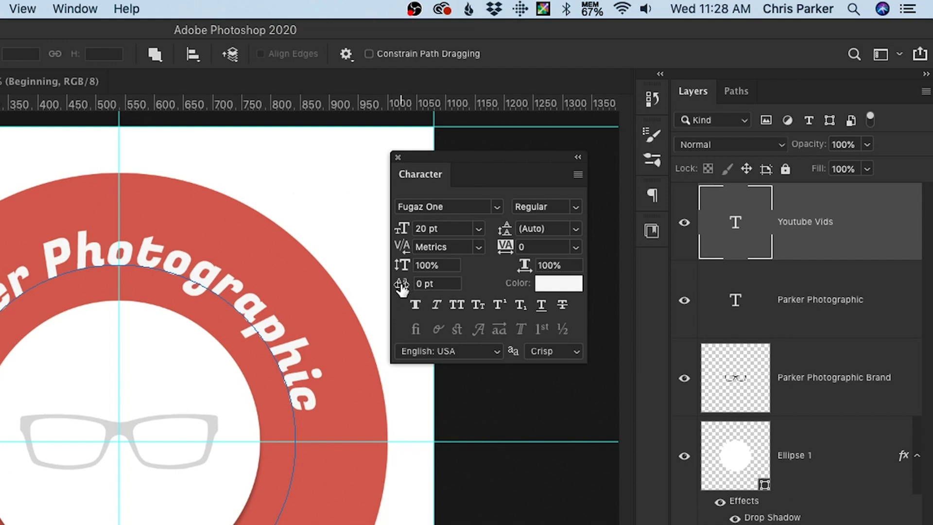
- Open the Youtube Vids layer's properties beside the artwork and expand the full set of character options, including baseline shift
click(78, 9)
click(125, 508)
drag(491, 182, 469, 104)
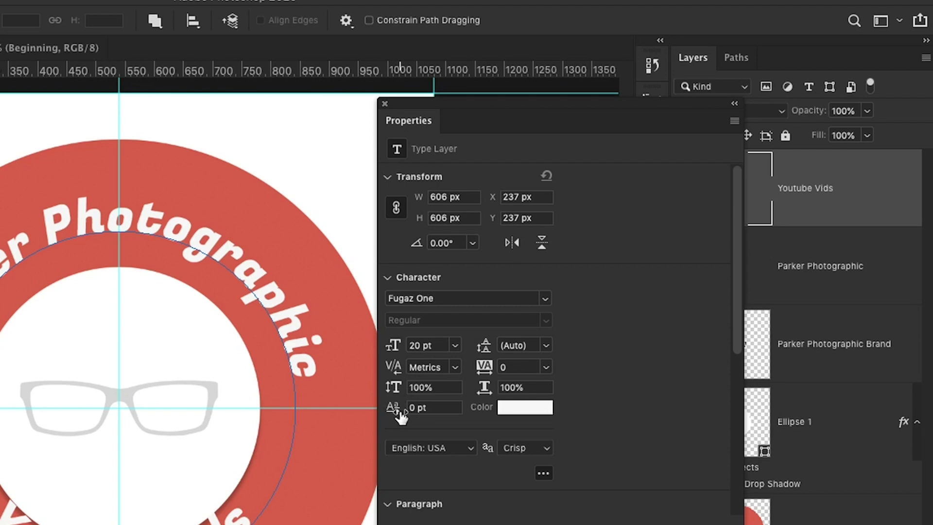
click(547, 474)
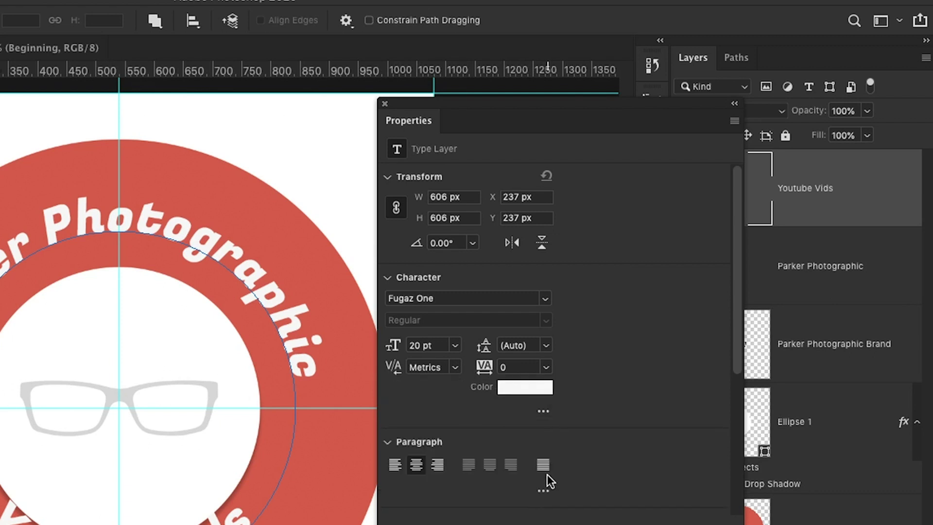
click(543, 412)
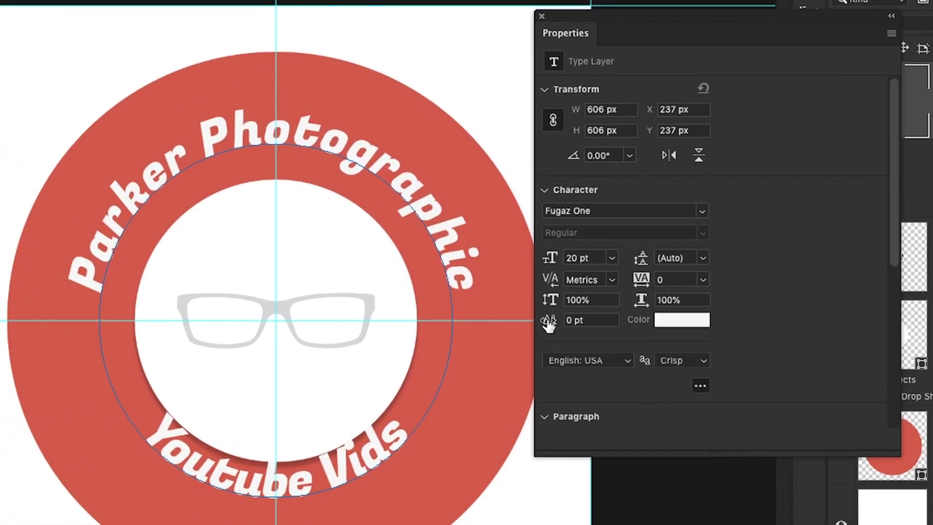
- Set the baseline shift of the Youtube Vids text to -8 pt
mouse_move(548, 323)
mouse_down()
mouse_move(514, 313)
mouse_move(561, 319)
mouse_move(545, 323)
mouse_up()
click(588, 321)
key(Down)
key(Down)
key(Down)
key(Down)
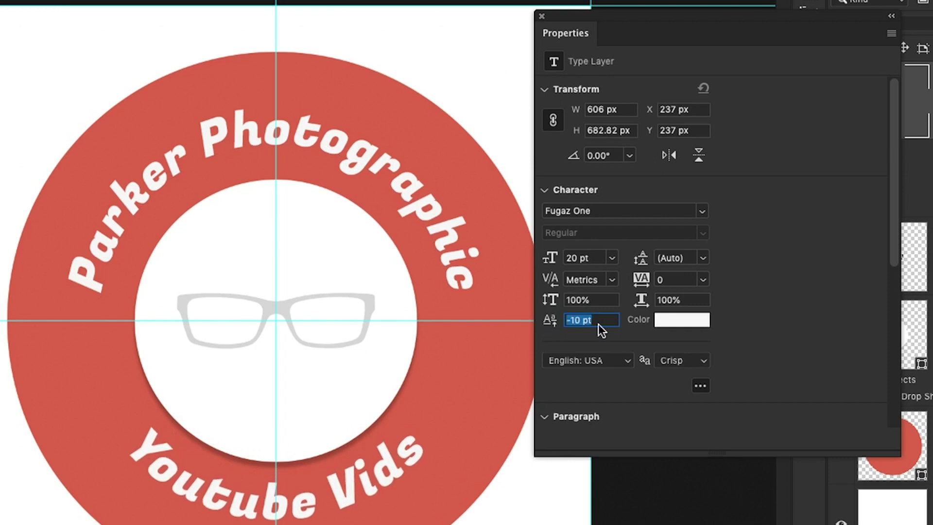
key(Down)
key(Down)
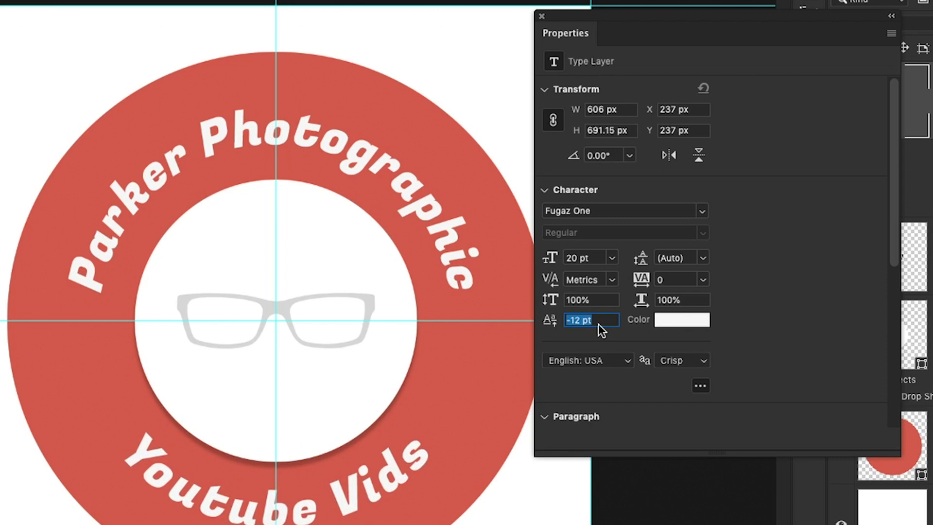
key(Up)
key(Up)
key(Up)
key(Up)
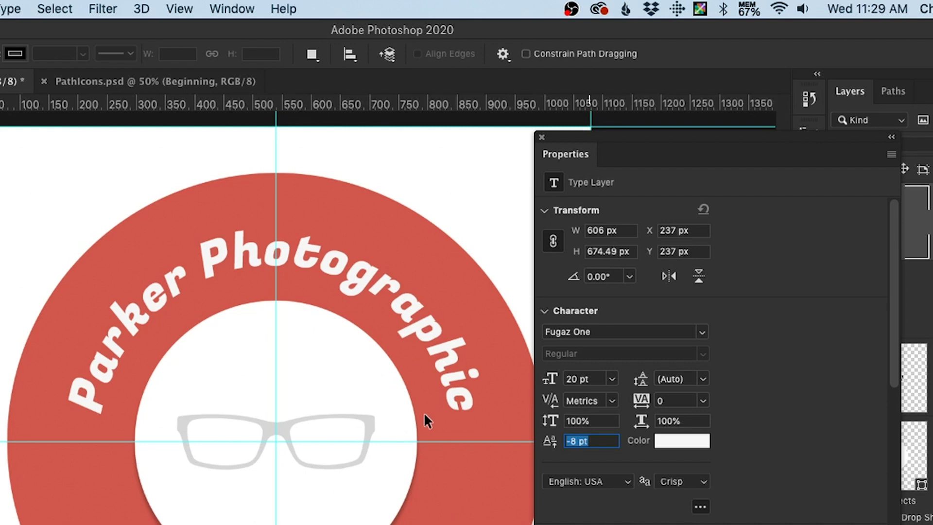
- Close the layer properties and select the Youtube Vids type path from the document's list of paths
click(238, 9)
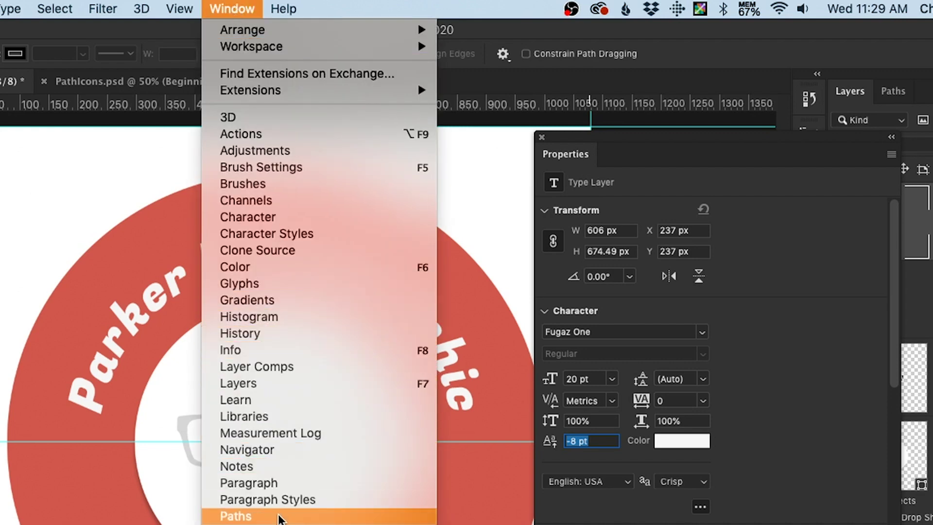
click(280, 517)
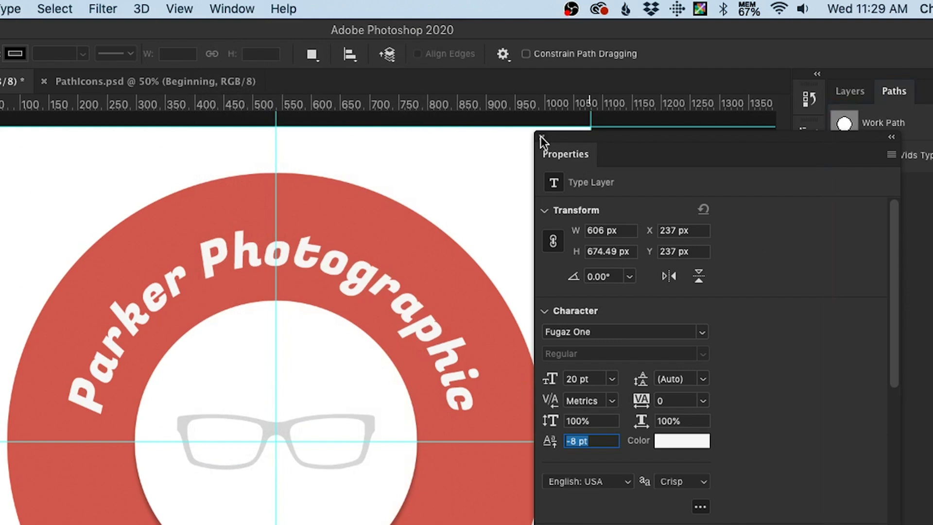
click(540, 136)
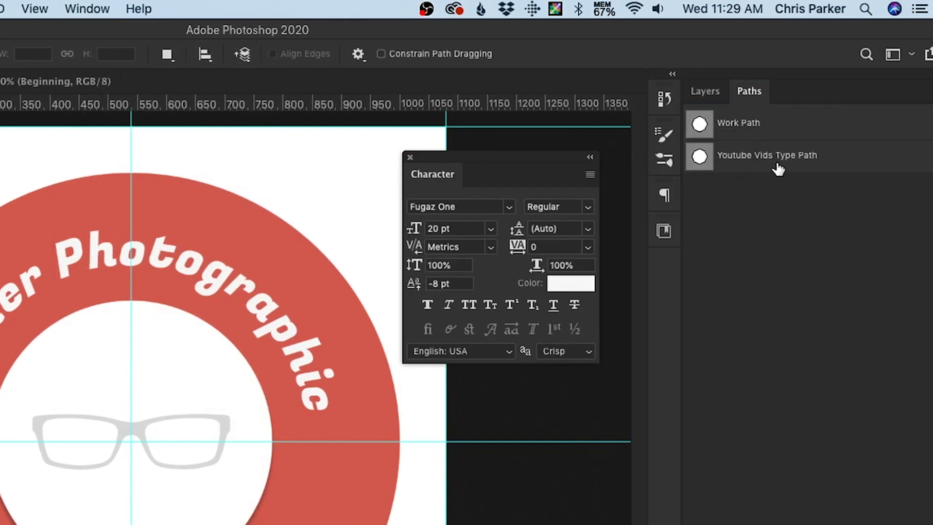
click(747, 167)
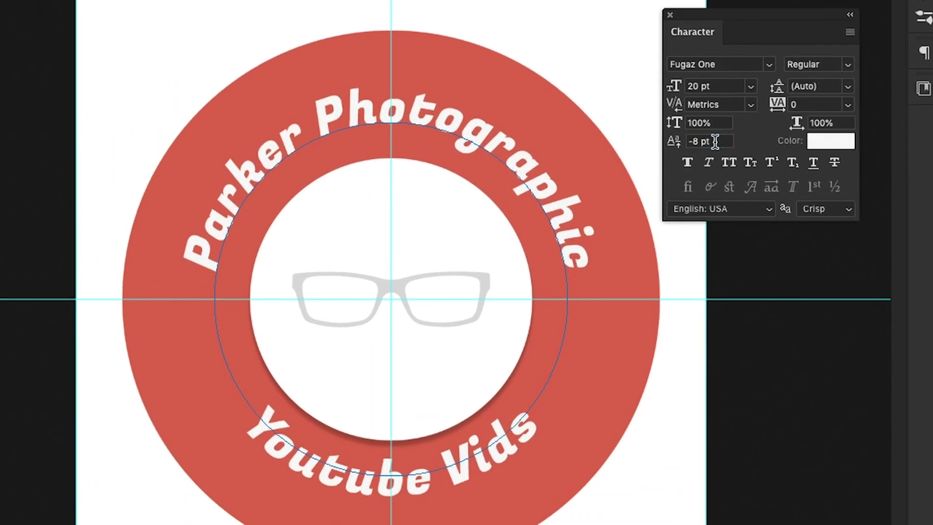
- Lower the Youtube Vids text further outside its path by setting its baseline shift to -15 pt
click(517, 249)
key(Down)
key(Down)
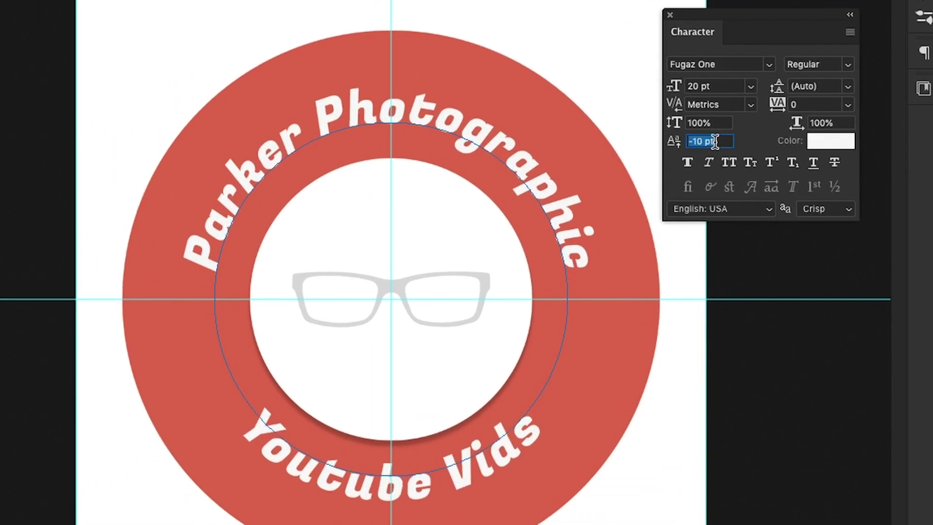
key(Down)
key(Down)
key(Down)
key(Down)
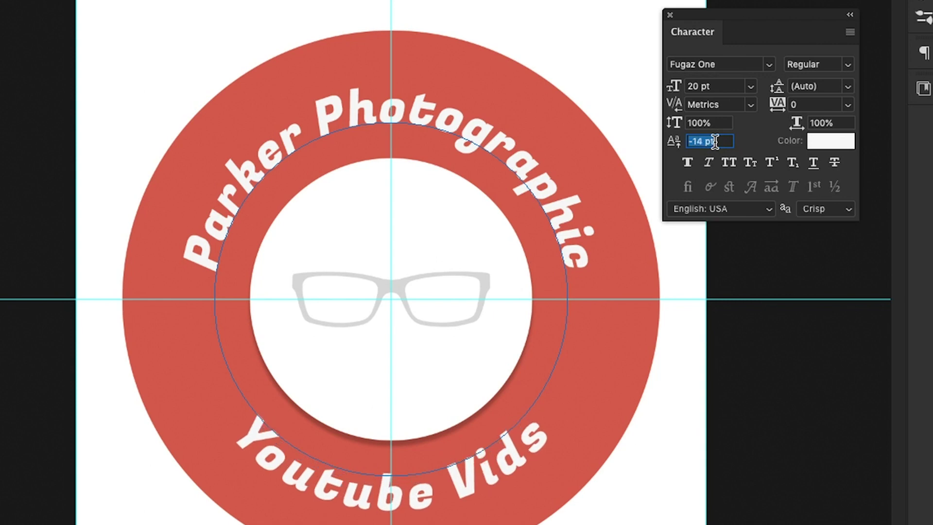
key(Down)
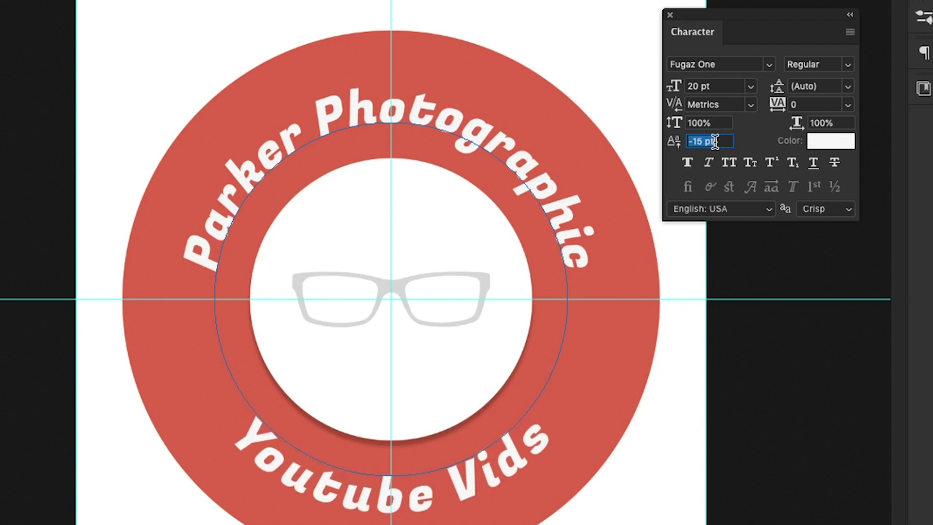